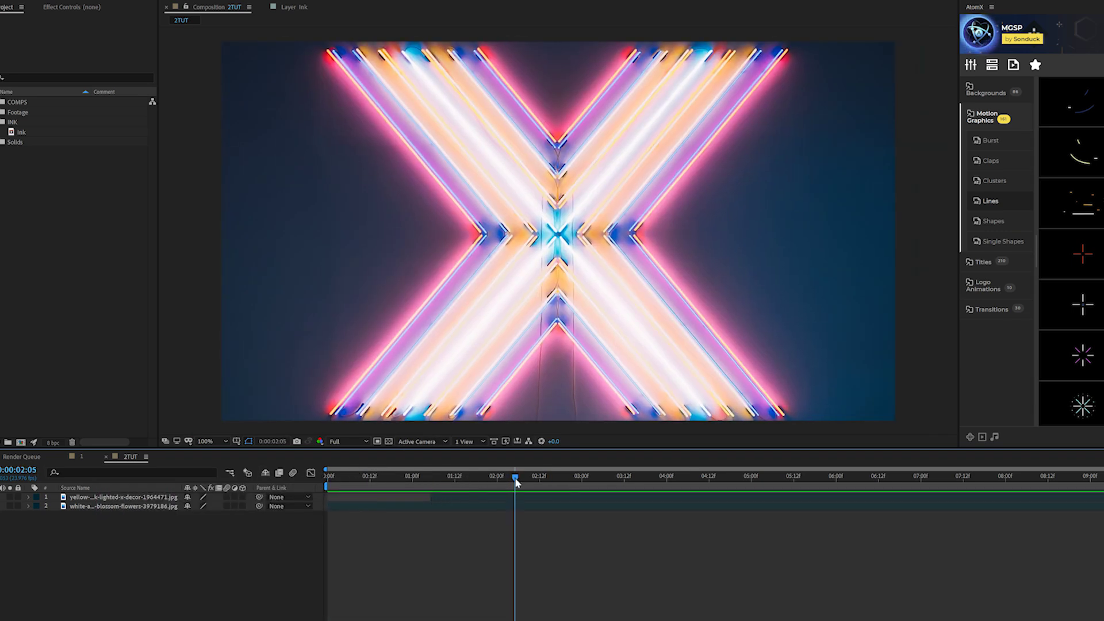
# - Stop the 2TUT preview of the blossom and neon X layers and return to the start
pyautogui.press('space')
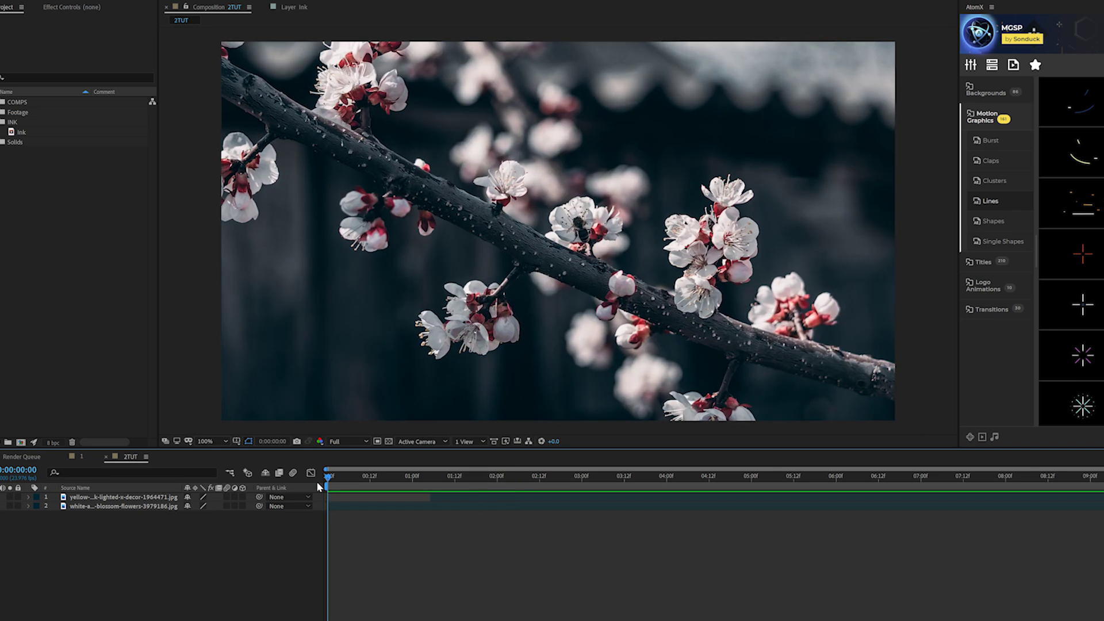
# - Inspect the Ink splash footage, add it as 2TUT's top layer hidden, and select the blossom layer
pyautogui.doubleClick(21, 135)
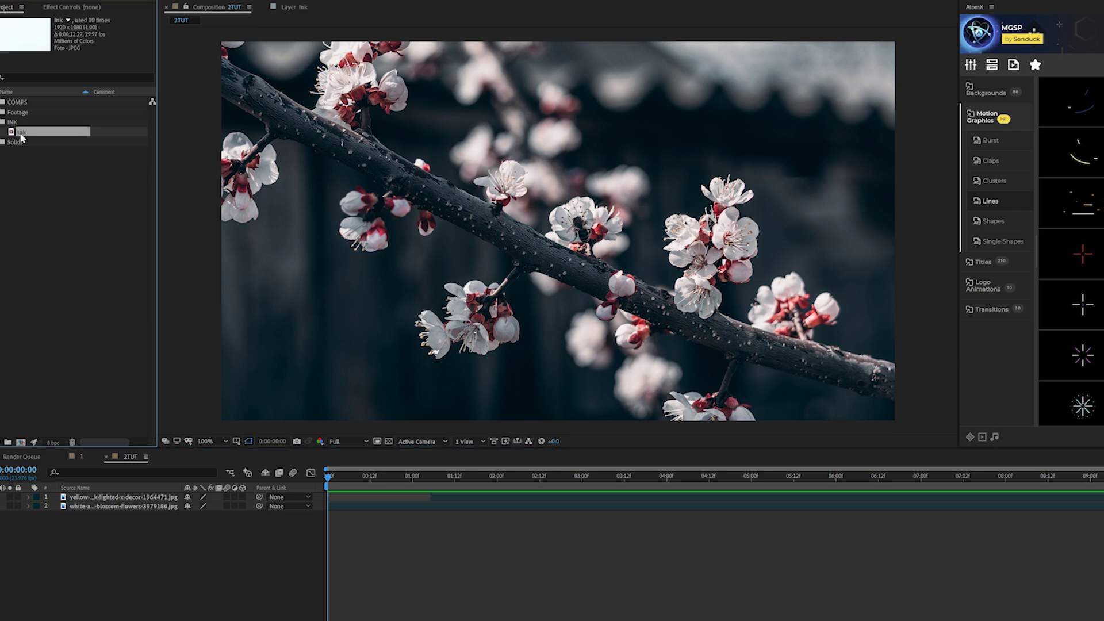
pyautogui.moveTo(182, 426); pyautogui.dragTo(583, 429)
pyautogui.moveTo(15, 131)
pyautogui.mouseDown()
pyautogui.moveTo(56, 164)
pyautogui.moveTo(140, 538)
pyautogui.moveTo(104, 540)
pyautogui.mouseUp()
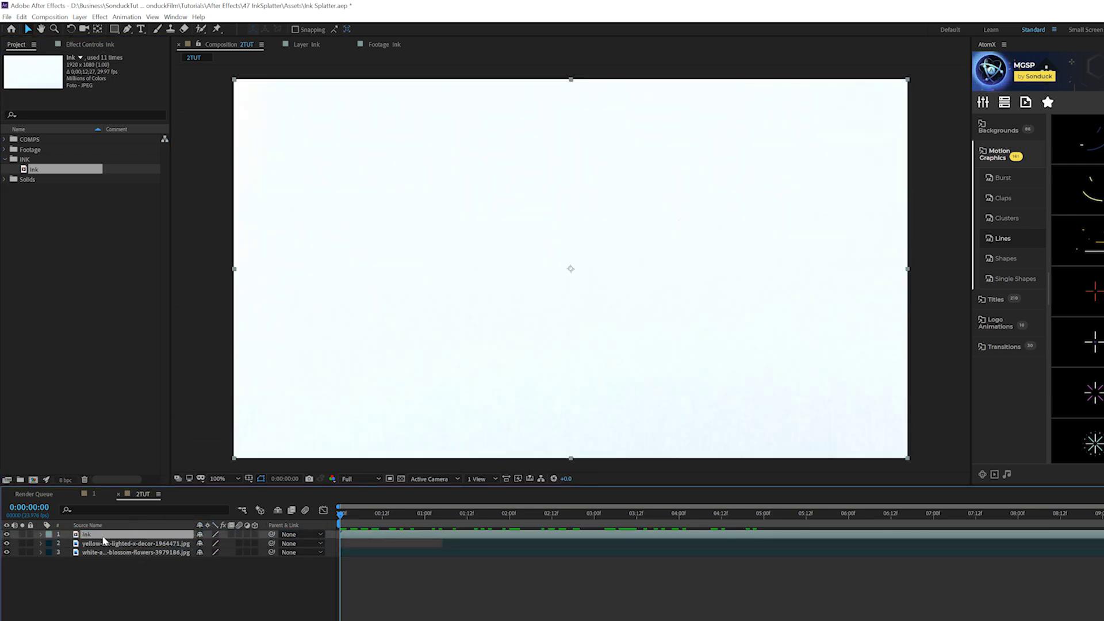
pyautogui.click(7, 534)
pyautogui.click(105, 551)
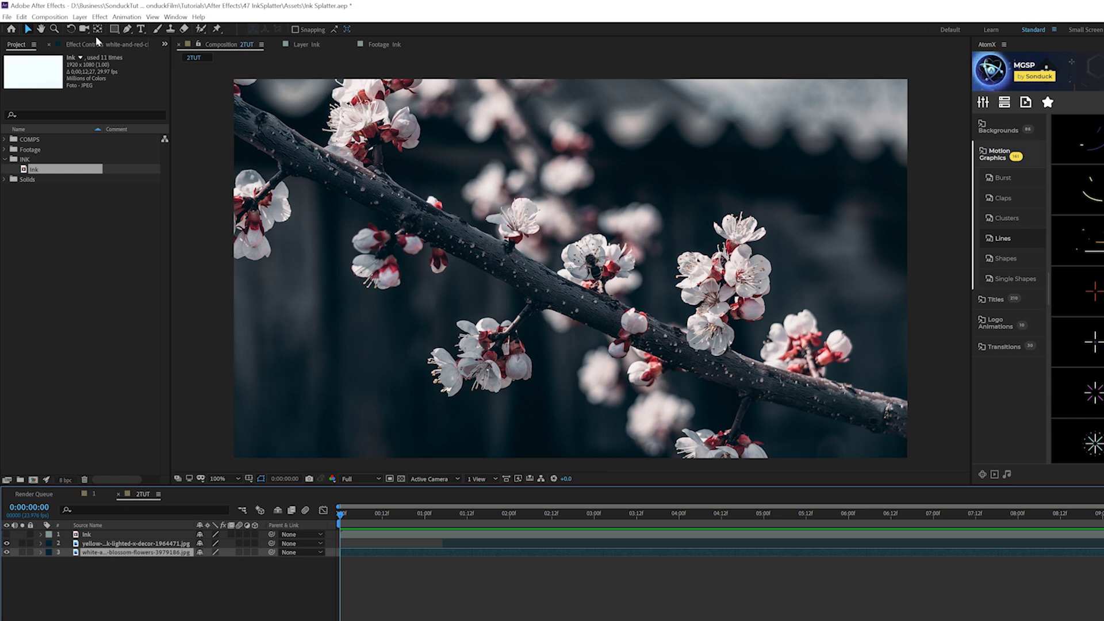
# - Pre-compose the blossom layer as Placeholder 1, moving all attributes into it
pyautogui.click(80, 17)
pyautogui.click(143, 361)
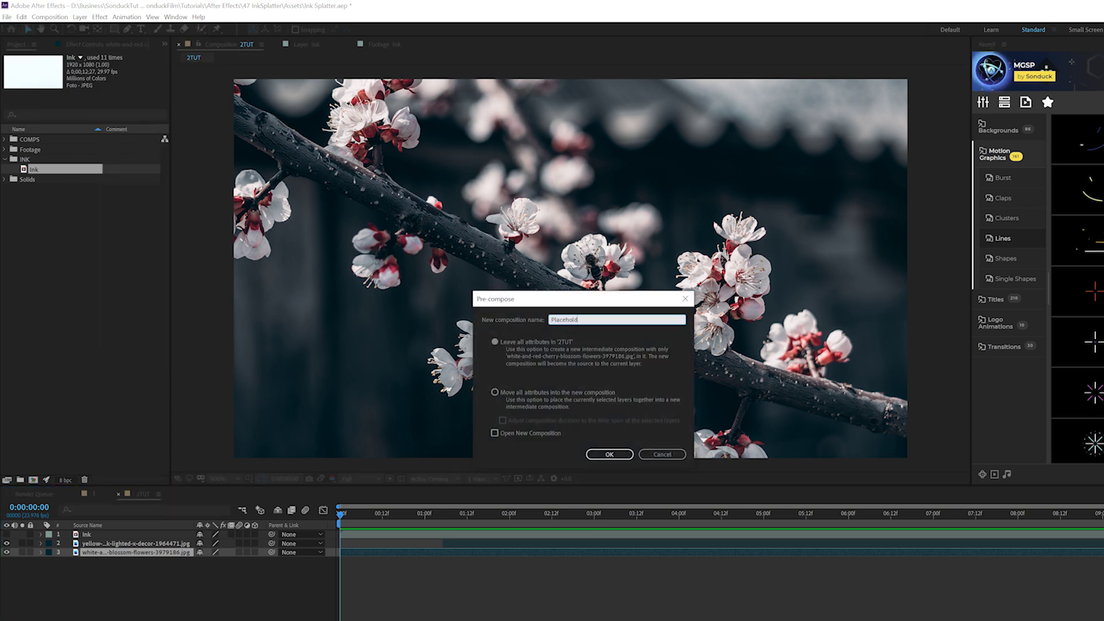
pyautogui.click(548, 393)
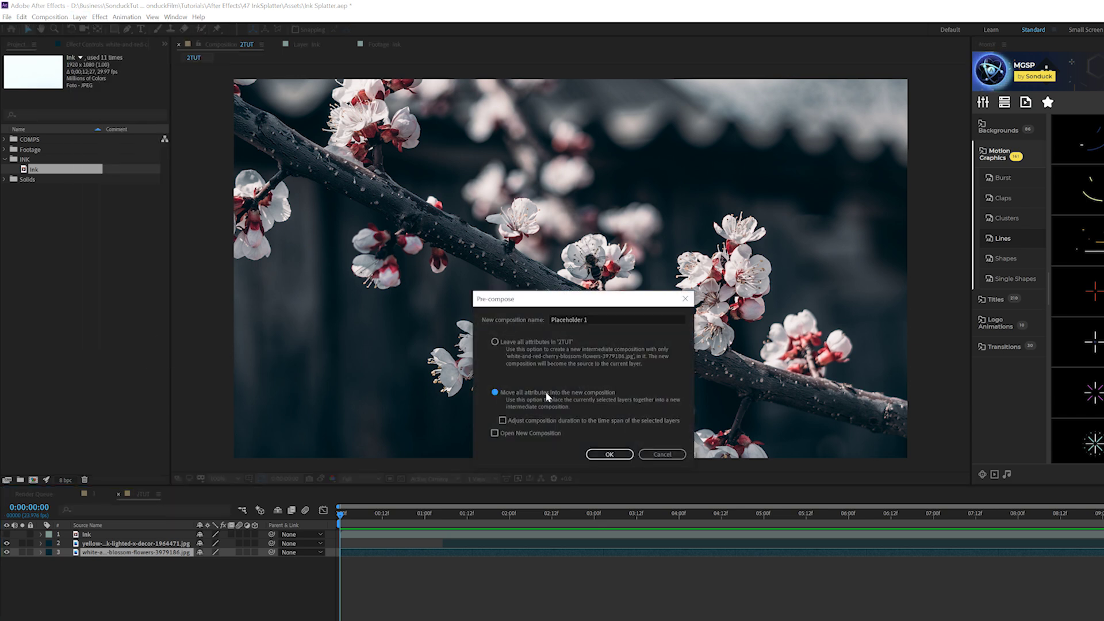
pyautogui.click(610, 455)
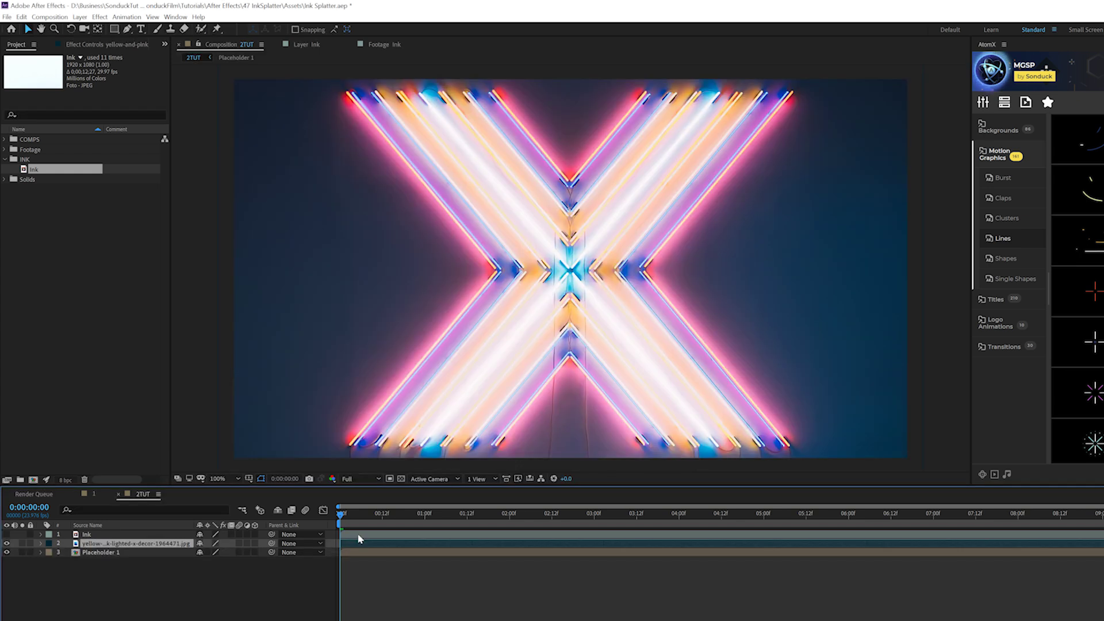
# - Pre-compose the neon X layer as Placeholder 2, start it later, and preview
pyautogui.hotkey('ctrl', 'shift', 'c')
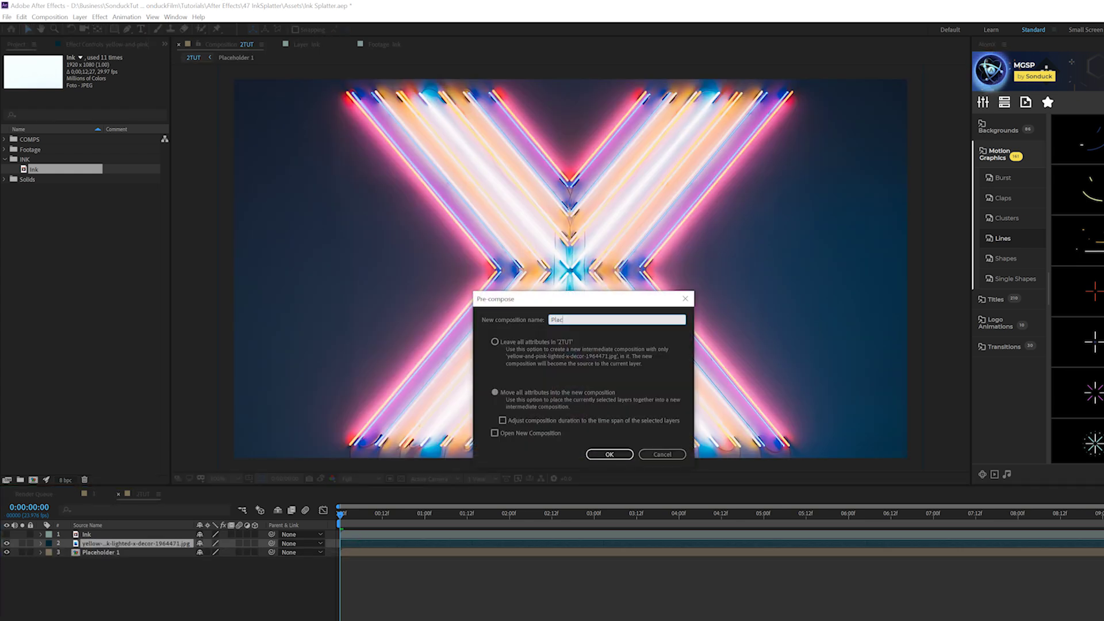
pyautogui.click(610, 455)
pyautogui.moveTo(362, 543); pyautogui.dragTo(506, 543)
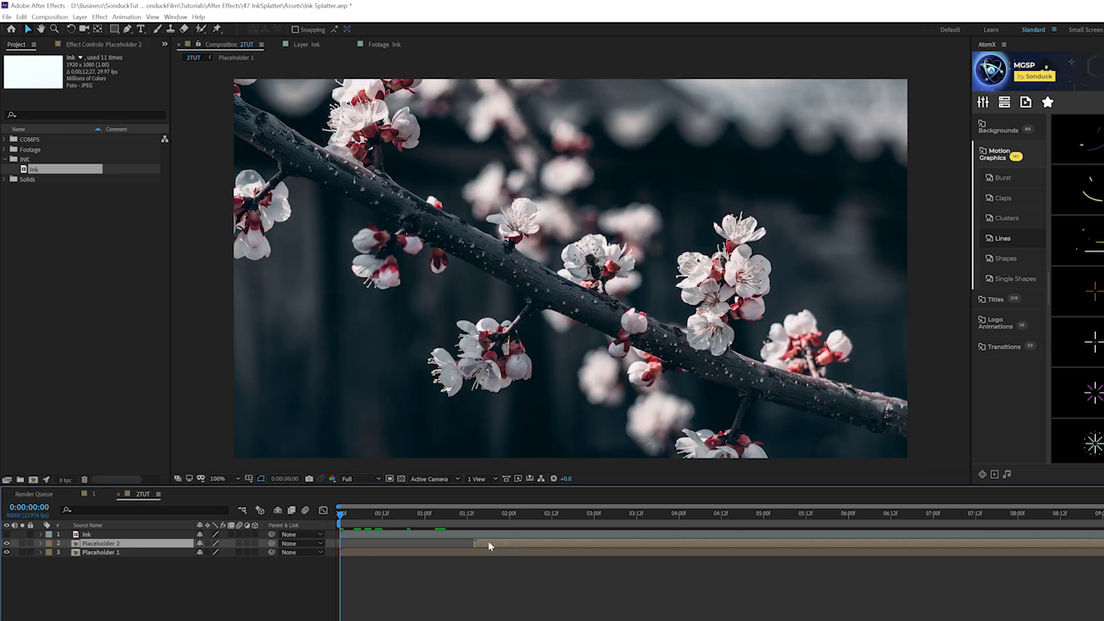
pyautogui.press('space')
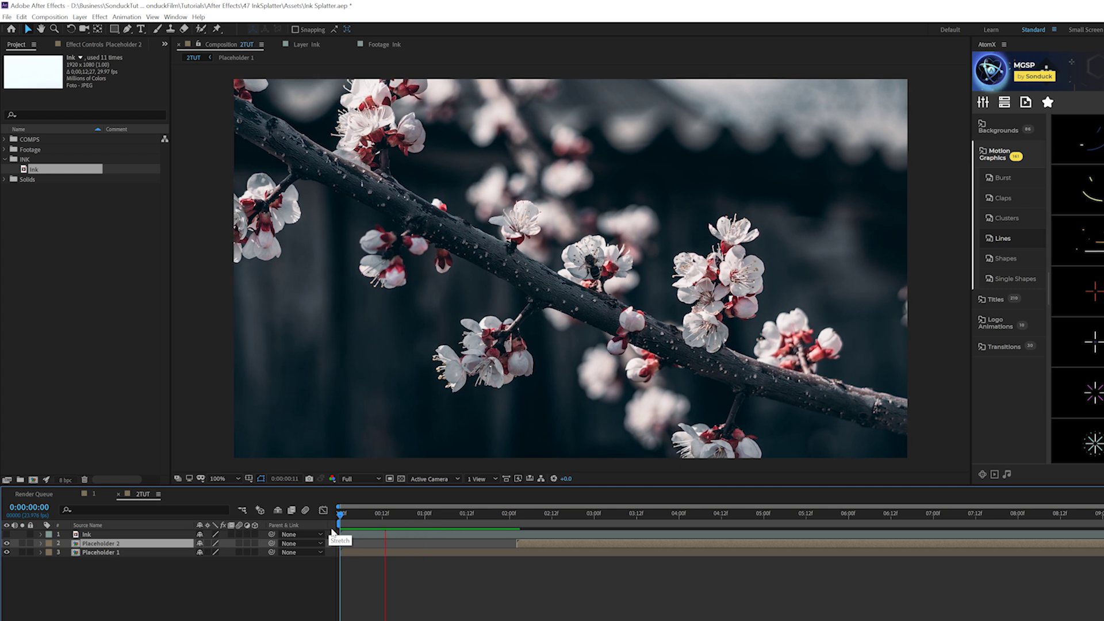
# - Make the Ink layer visible again and select it at the start of the timeline
pyautogui.press('space')
pyautogui.click(7, 534)
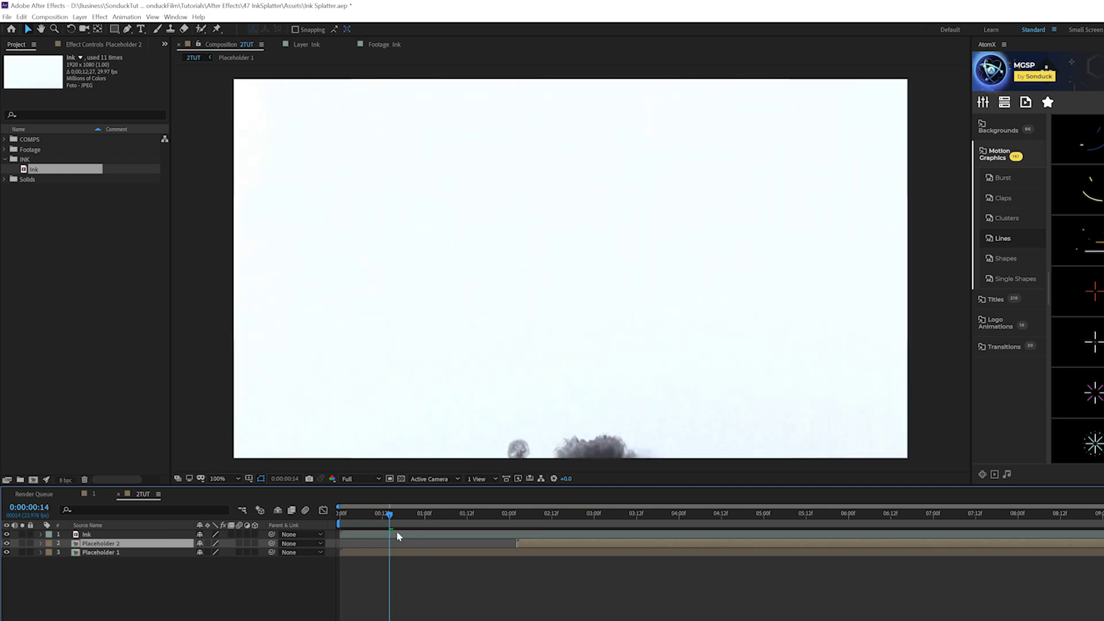
pyautogui.click(360, 533)
pyautogui.press('Home')
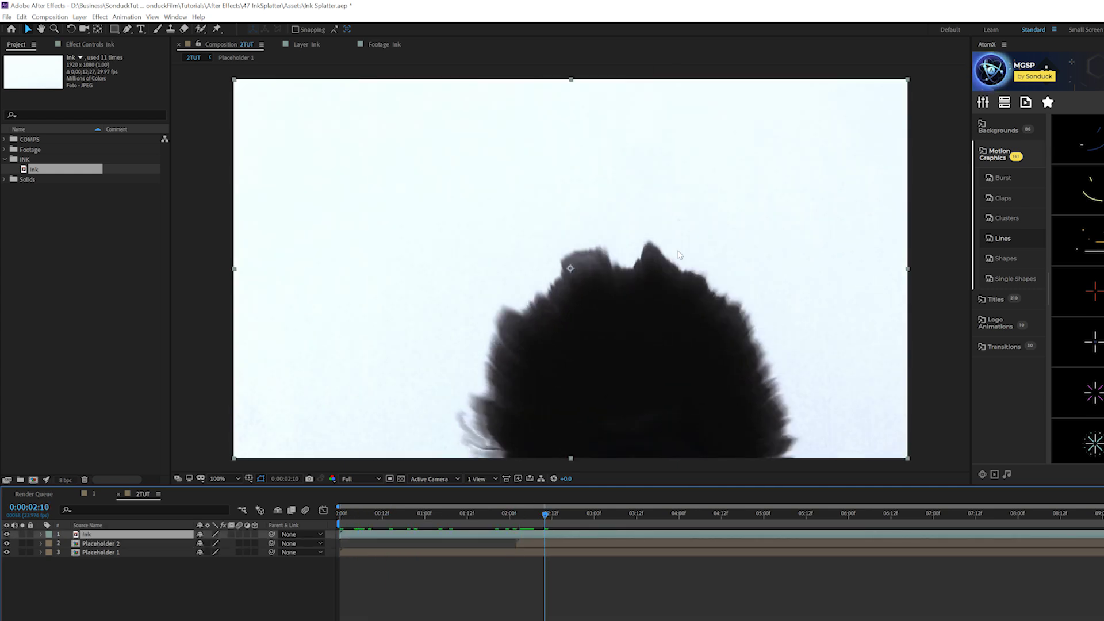
# - Apply Curves to Ink, crushing the splash to solid black on a pure white background
pyautogui.click(97, 17)
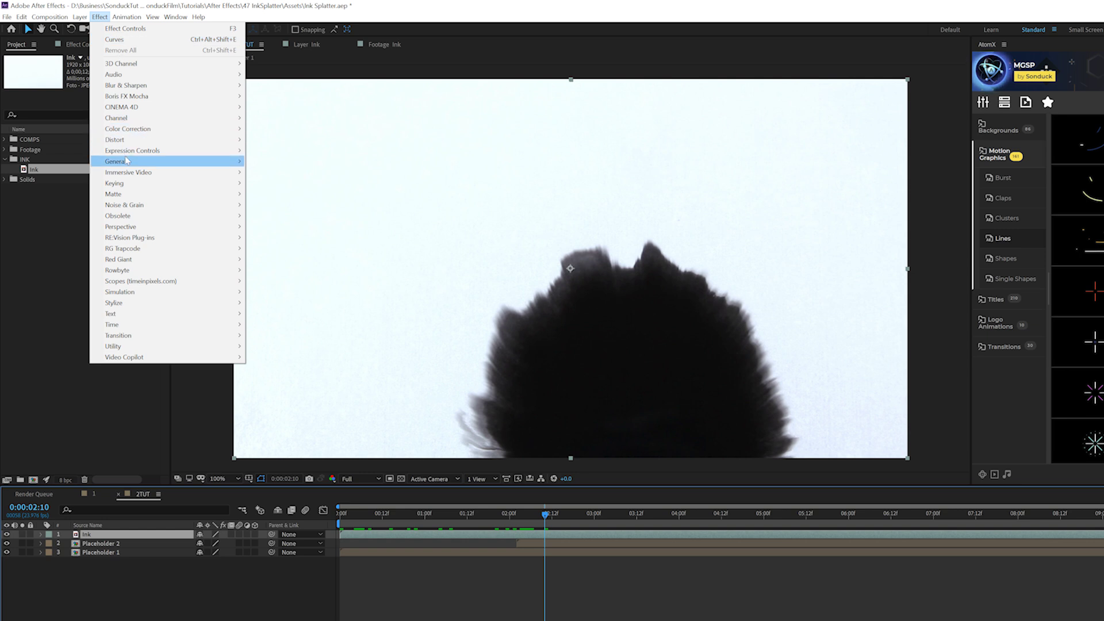
pyautogui.moveTo(125, 130)
pyautogui.click(273, 322)
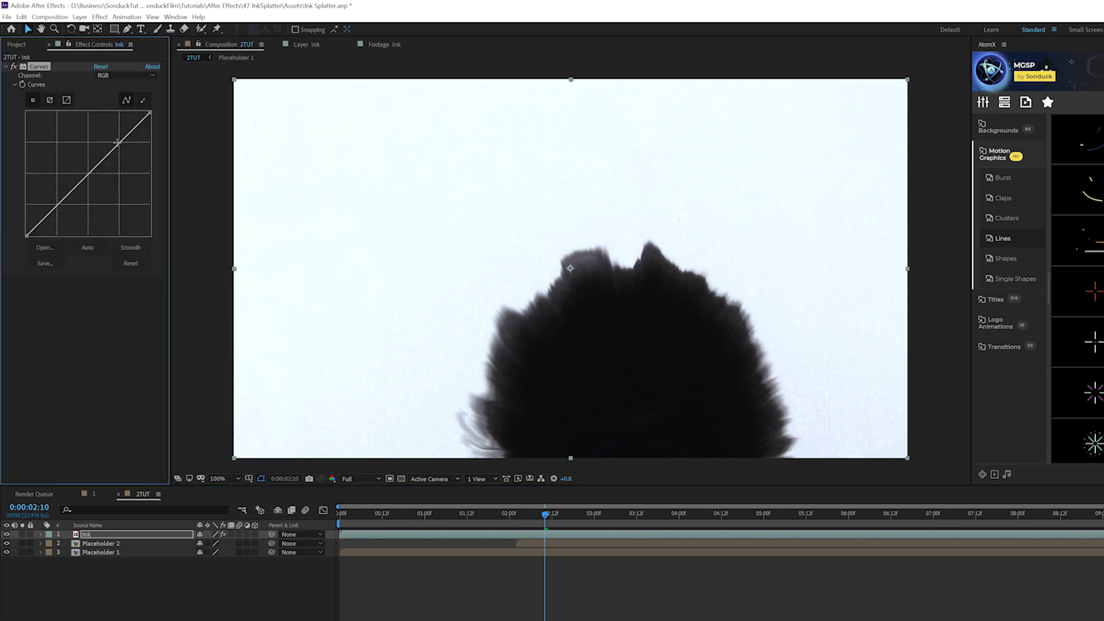
pyautogui.moveTo(26, 235); pyautogui.dragTo(50, 239)
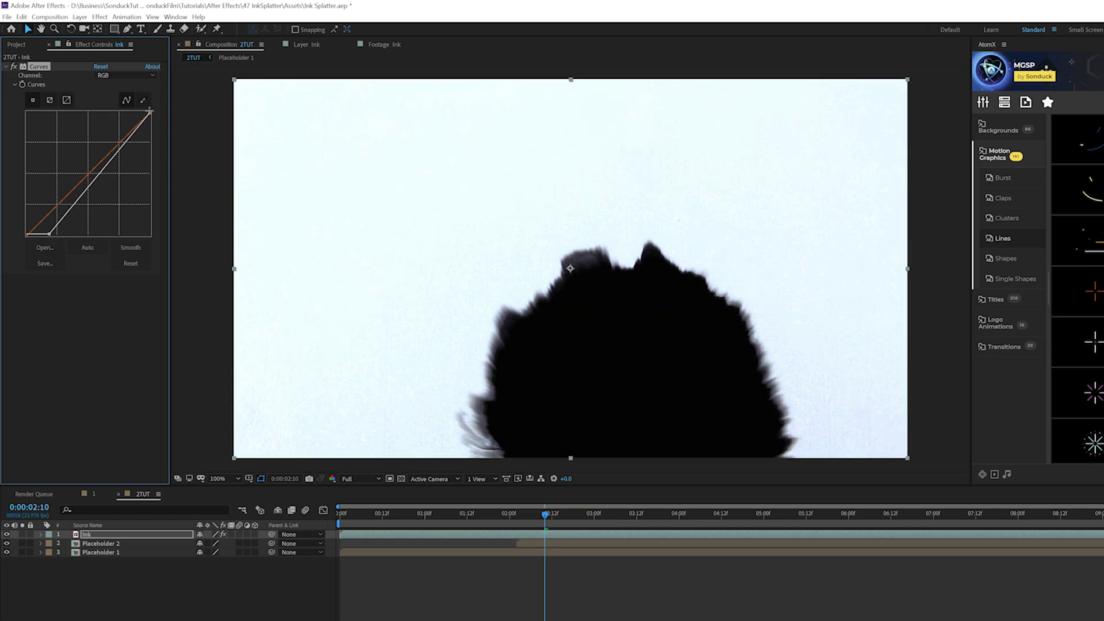
pyautogui.moveTo(121, 109); pyautogui.dragTo(119, 113)
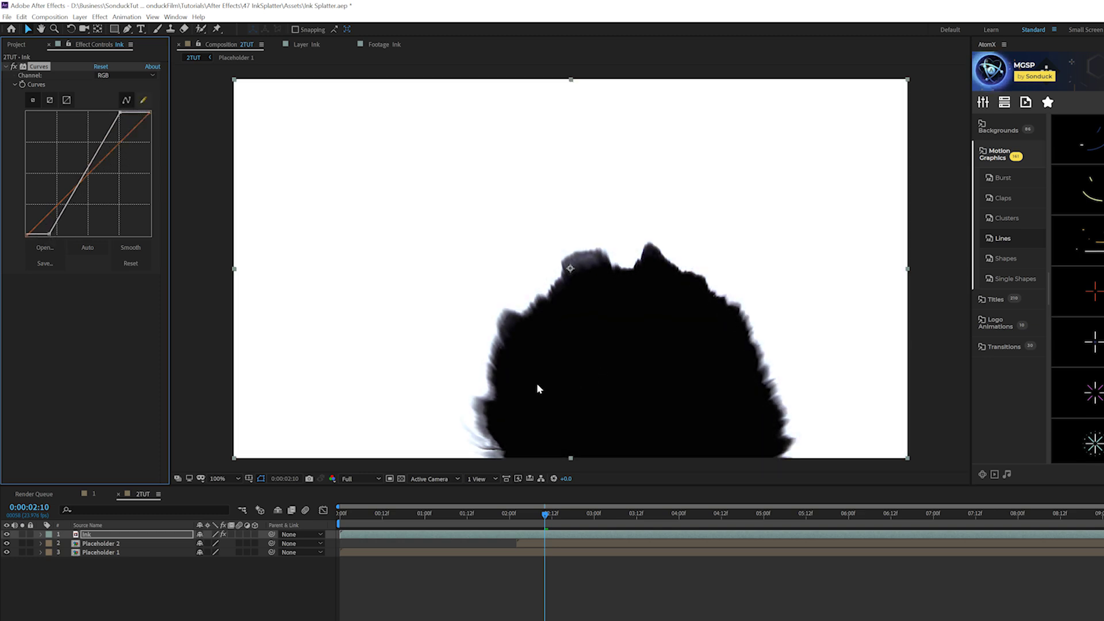
# - Set the Ink layer's blending mode to Multiply
pyautogui.click(214, 617)
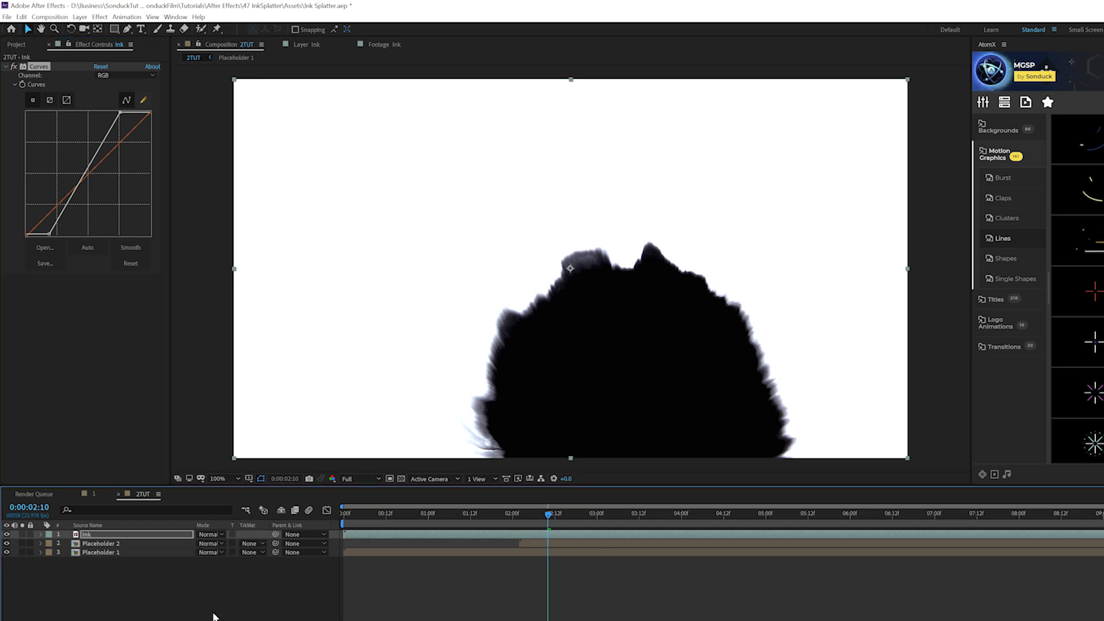
pyautogui.click(208, 534)
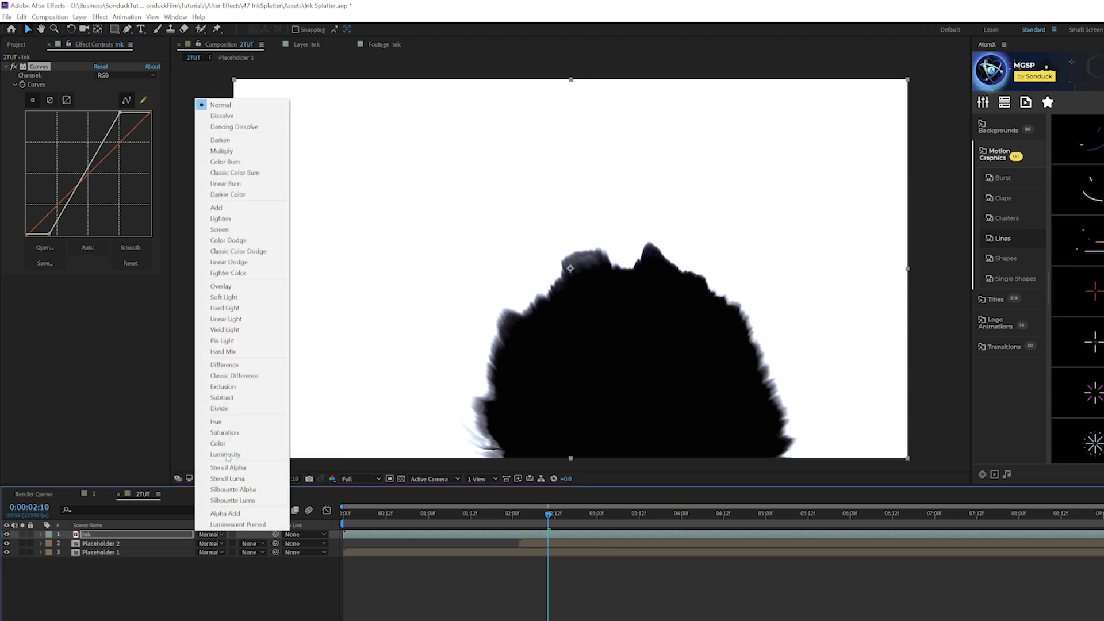
pyautogui.click(222, 150)
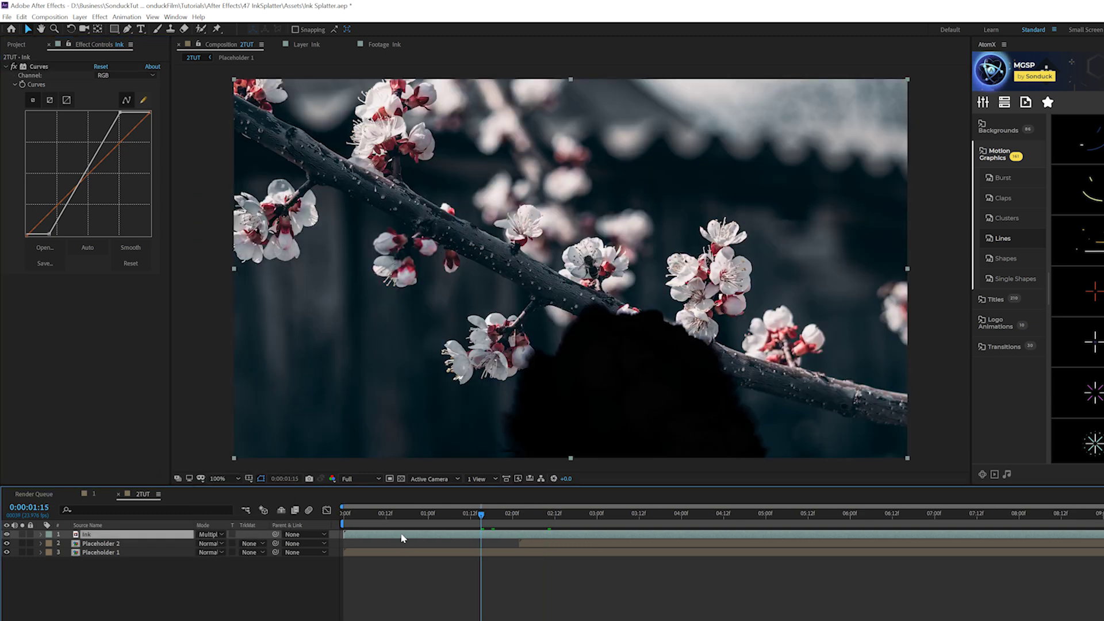
# - Time-stretch the Ink layer to a shorter duration and preview the splash over the blossoms
pyautogui.rightClick(402, 261)
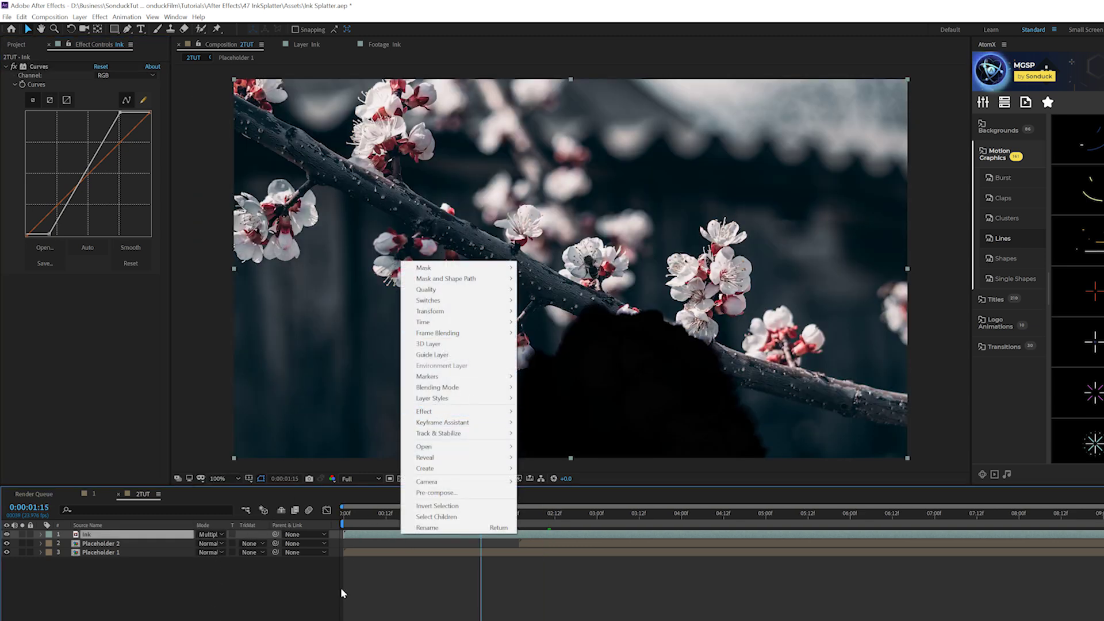
pyautogui.moveTo(457, 324)
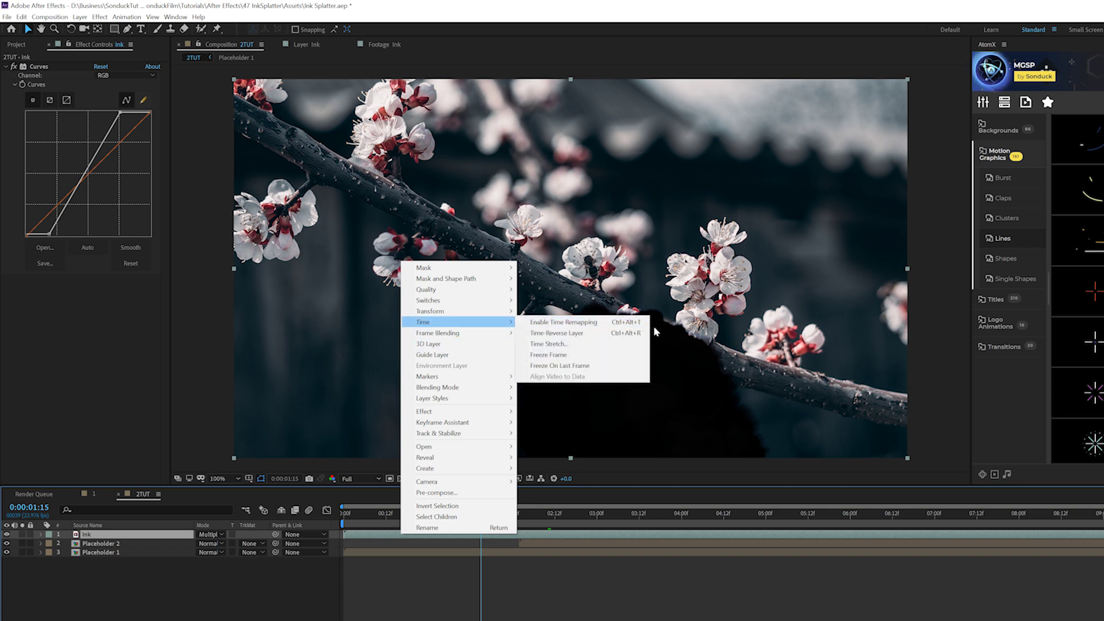
pyautogui.click(585, 345)
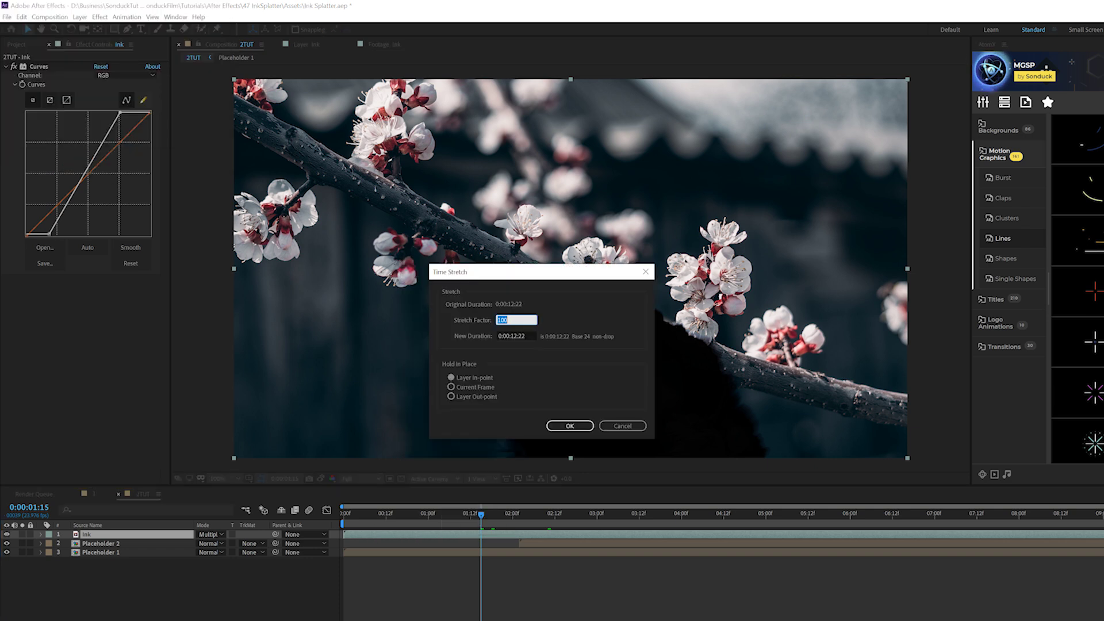
pyautogui.click(570, 426)
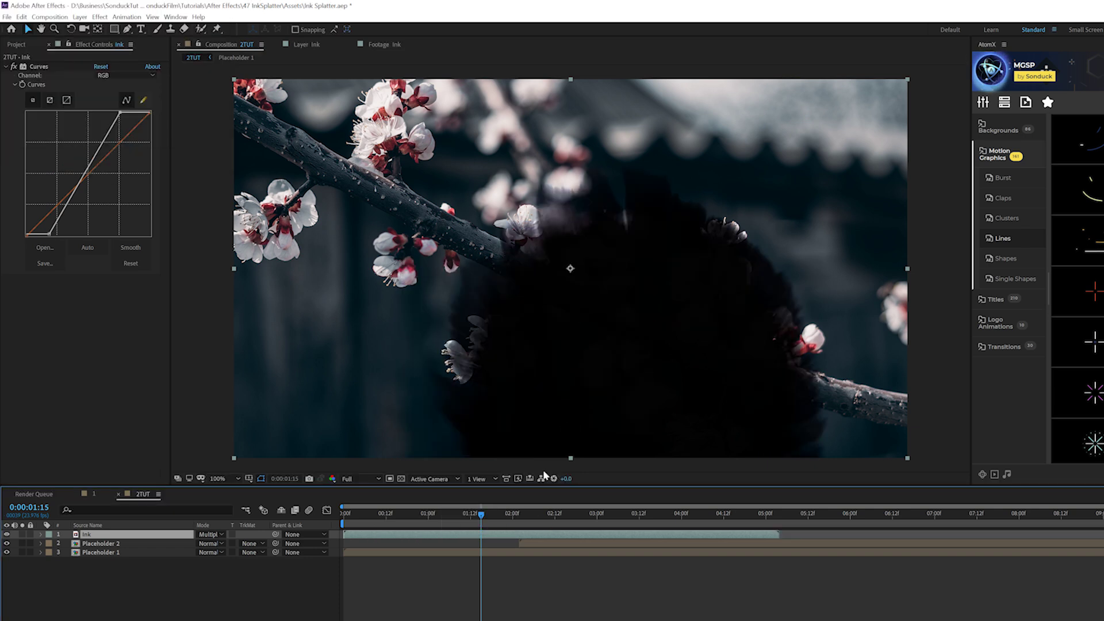
pyautogui.press('space')
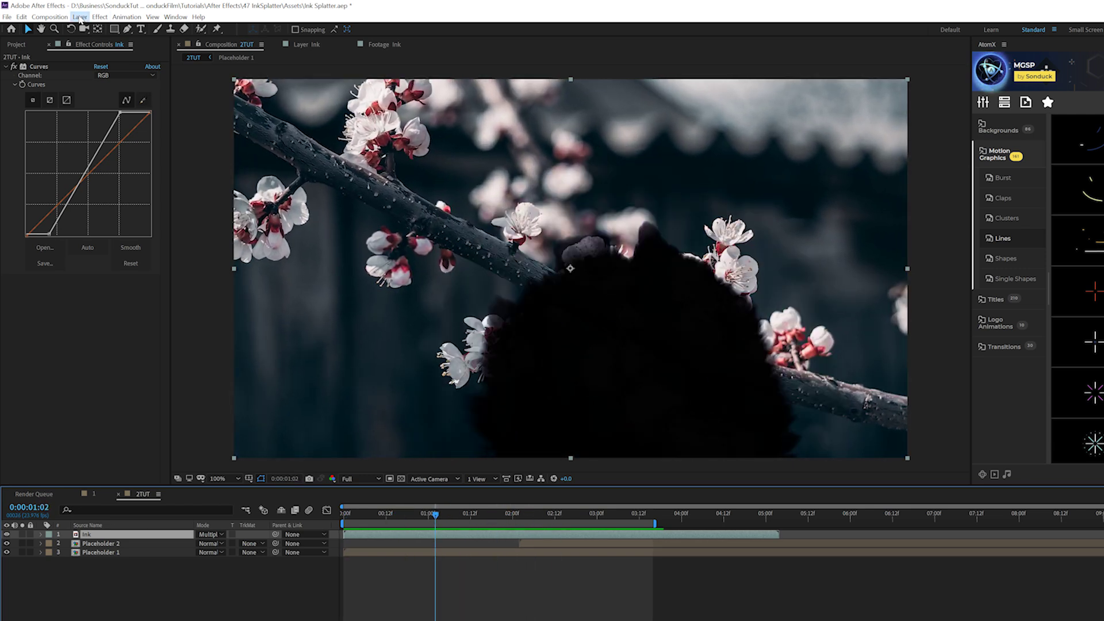
pyautogui.click(79, 17)
# - Pre-compose the Ink layer as Ink 1, try then undo Multiply, and open the Ink 1 precomp
pyautogui.click(123, 361)
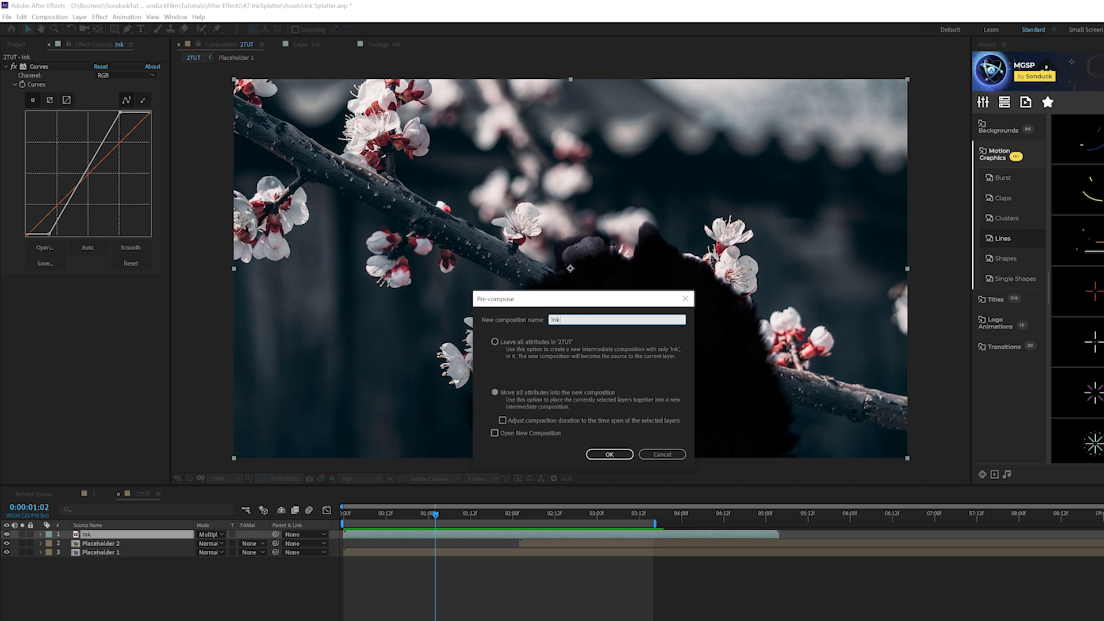
pyautogui.press('Return')
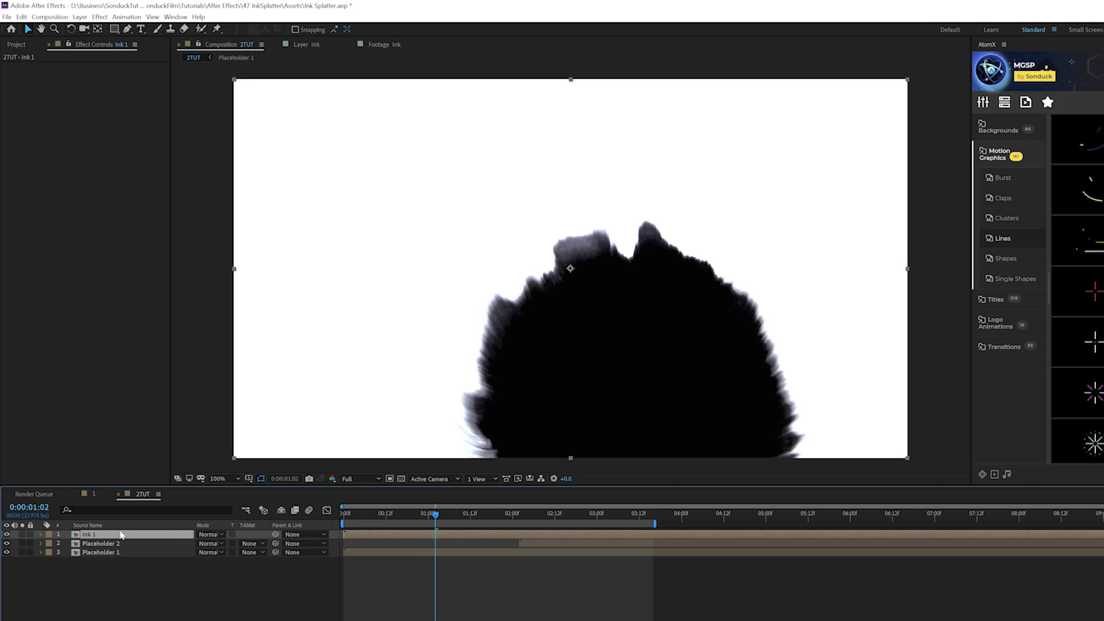
pyautogui.click(207, 535)
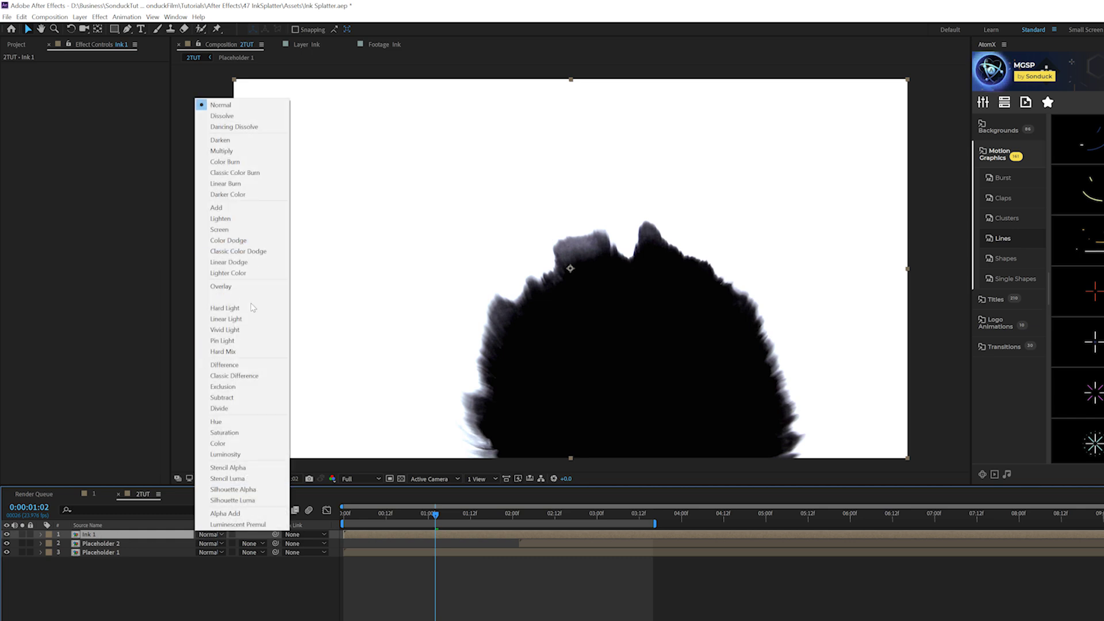
pyautogui.click(226, 152)
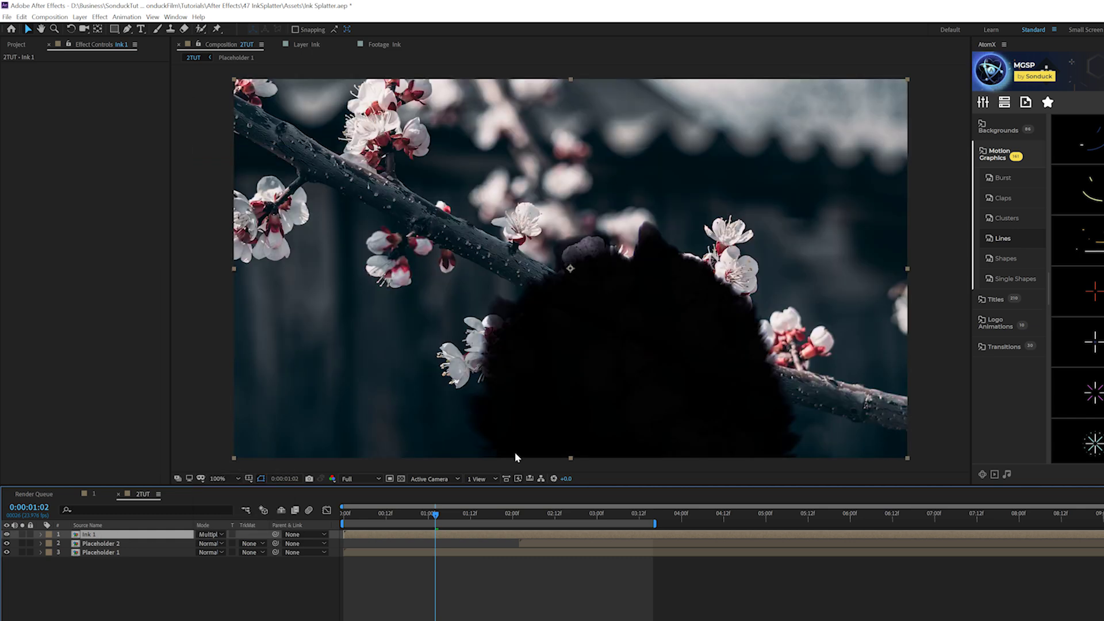
pyautogui.hotkey('ctrl', 'z')
pyautogui.doubleClick(88, 535)
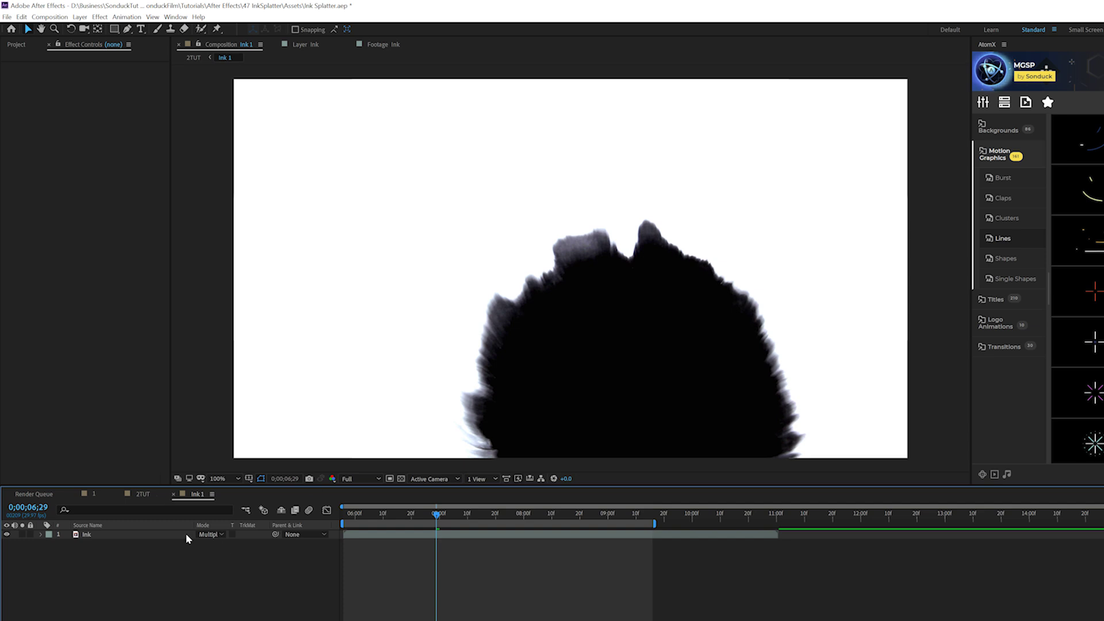
# - Duplicate the Ink layer, rotate the copy 180°, and move it up and left
pyautogui.click(103, 535)
pyautogui.click(24, 17)
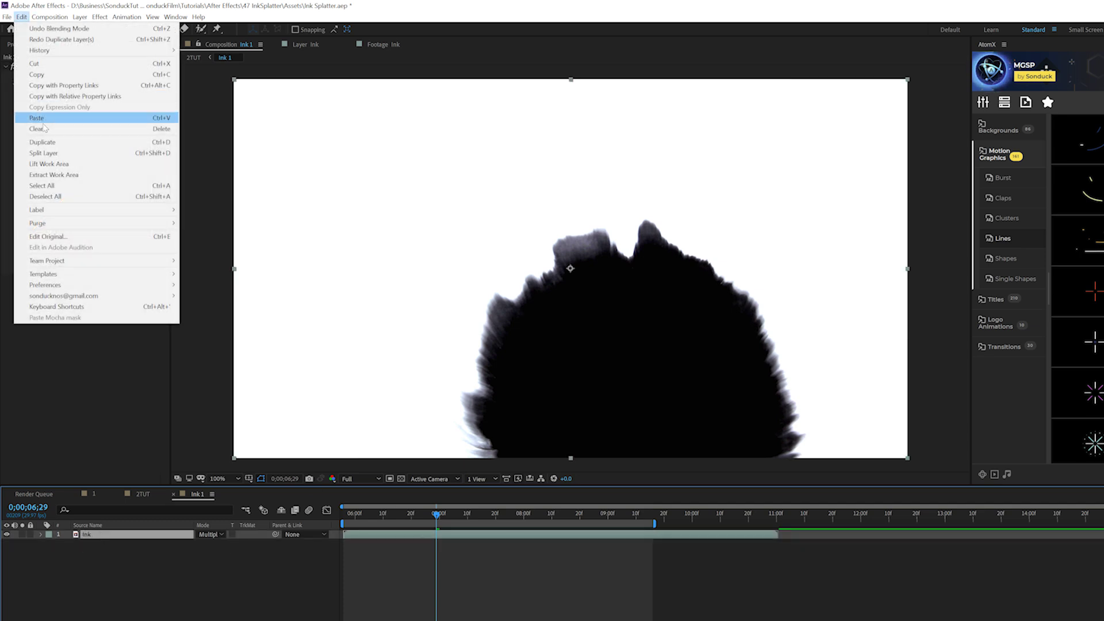
pyautogui.click(52, 142)
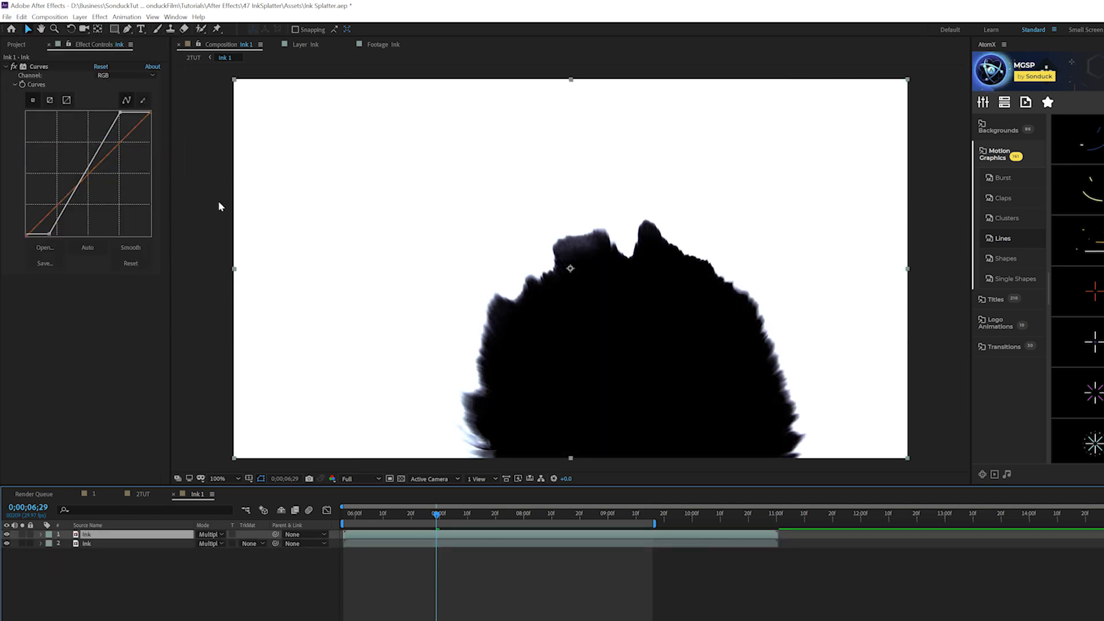
pyautogui.press('r')
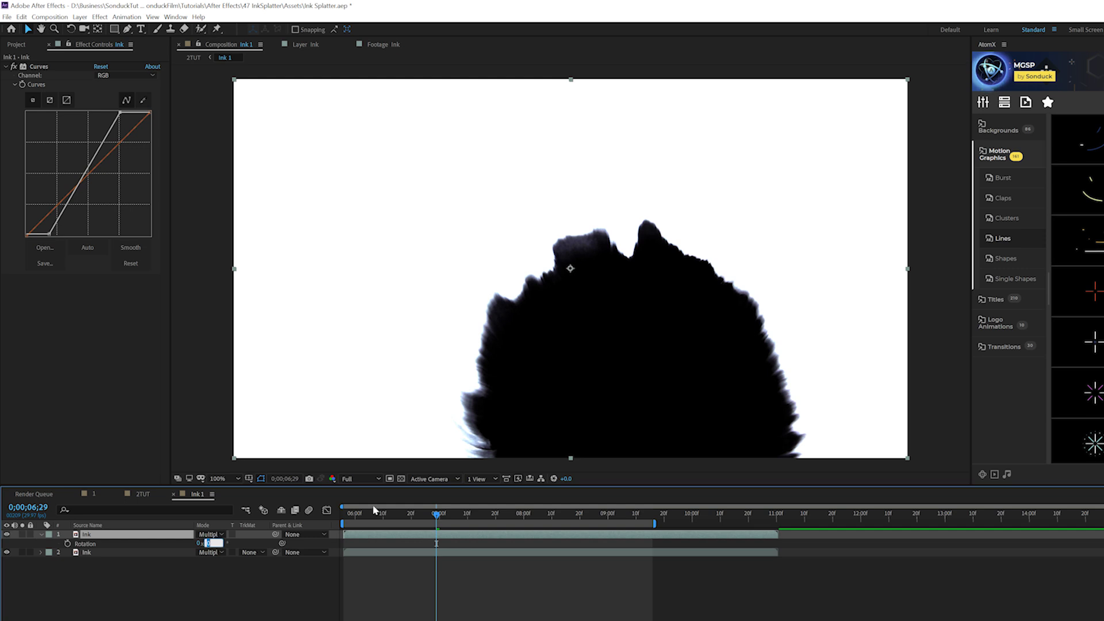
pyautogui.write('180')
pyautogui.press('Return')
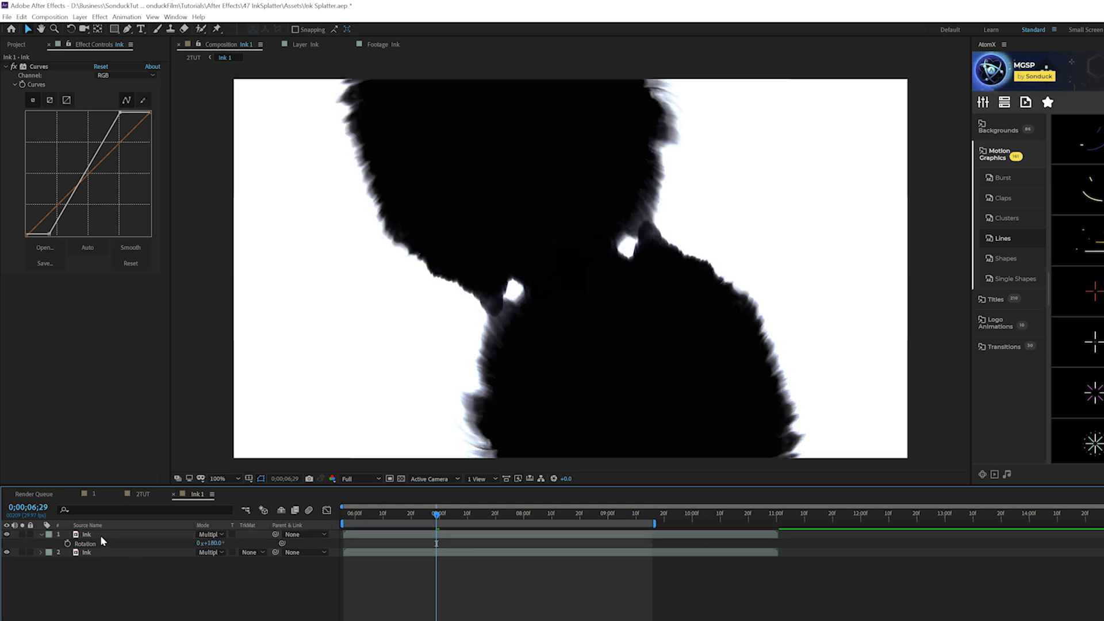
pyautogui.moveTo(535, 153)
pyautogui.mouseDown()
pyautogui.moveTo(502, 172)
pyautogui.moveTo(510, 140)
pyautogui.moveTo(640, 148)
pyautogui.moveTo(457, 153)
pyautogui.mouseUp()
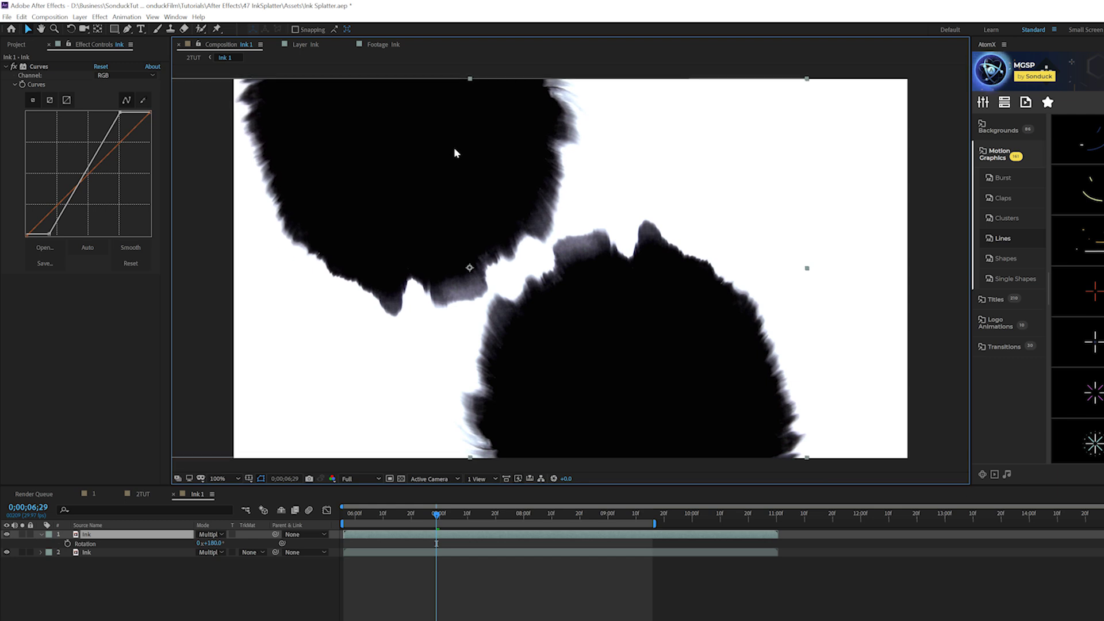
# - Shift the second ink blob about 100 px right, start the flipped layer later, and preview
pyautogui.click(116, 552)
pyautogui.moveTo(574, 402); pyautogui.dragTo(632, 402)
pyautogui.press('F2')
pyautogui.moveTo(363, 538)
pyautogui.mouseDown()
pyautogui.moveTo(446, 535)
pyautogui.moveTo(432, 536)
pyautogui.mouseUp()
pyautogui.press('space')
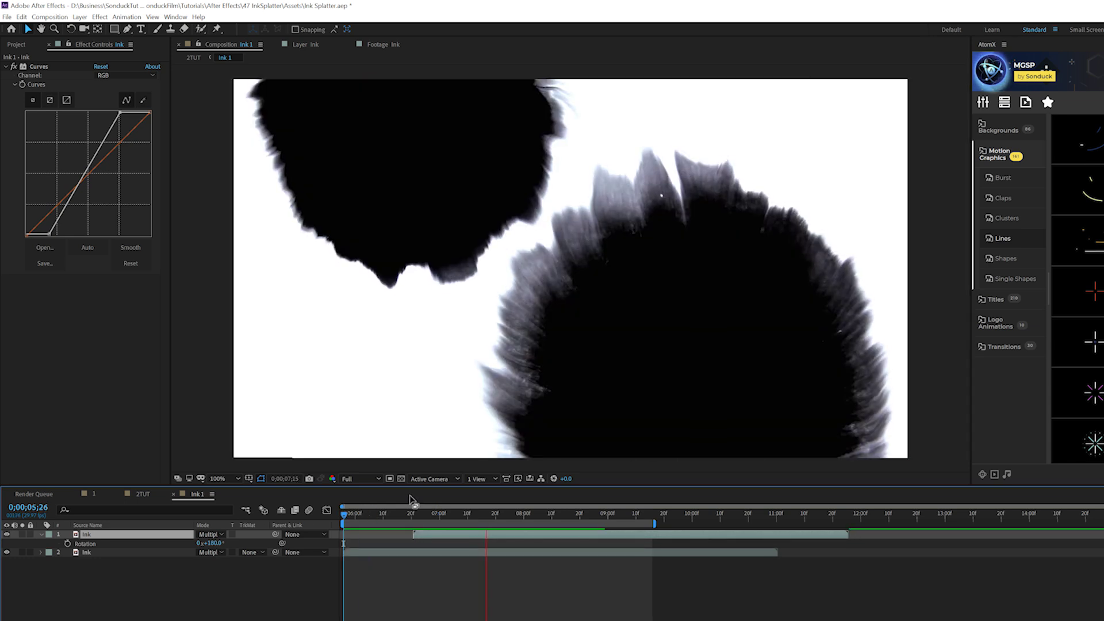
pyautogui.press('space')
pyautogui.press('Home')
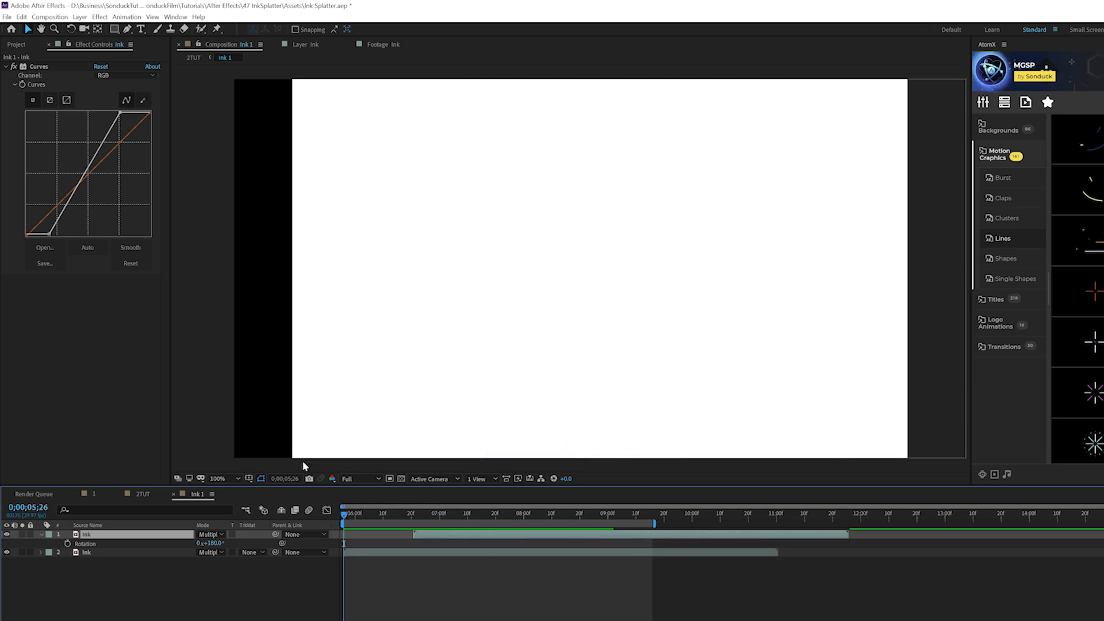
# - Add a white solid beneath both Ink layers in Ink 1 and extend the work area
pyautogui.click(80, 17)
pyautogui.moveTo(86, 29)
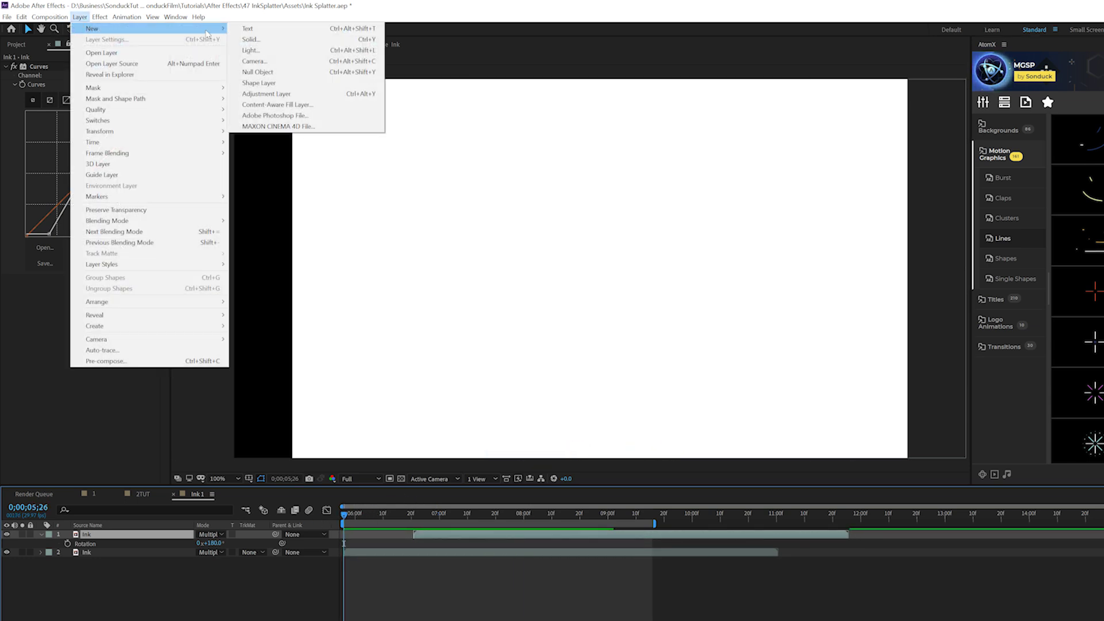
pyautogui.click(247, 38)
pyautogui.click(503, 388)
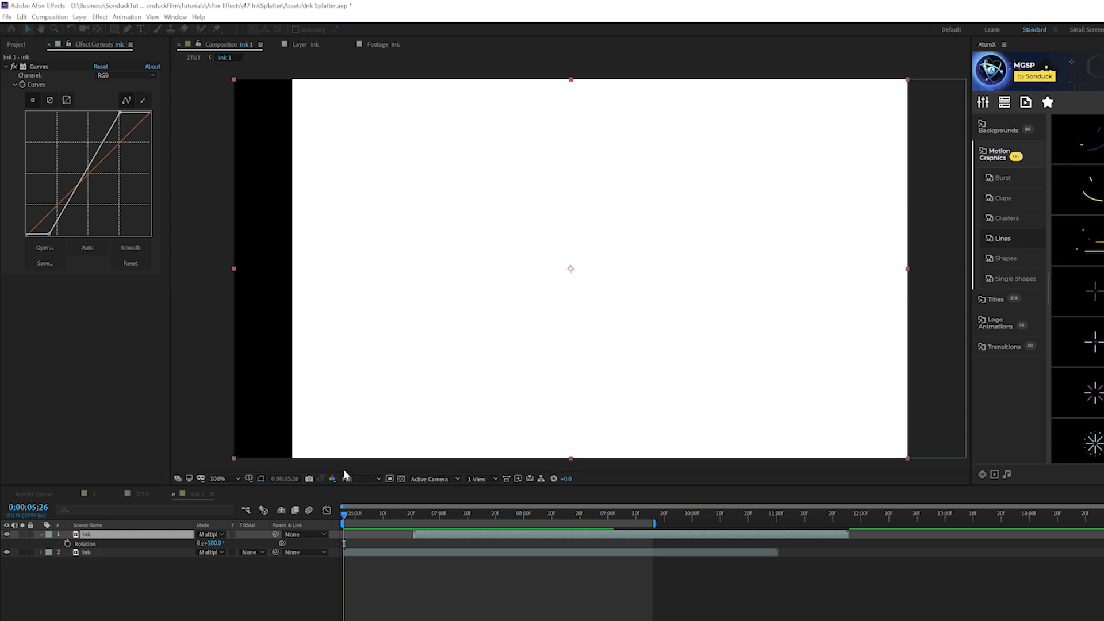
pyautogui.moveTo(113, 535); pyautogui.dragTo(111, 569)
pyautogui.moveTo(397, 519)
pyautogui.mouseDown()
pyautogui.moveTo(667, 519)
pyautogui.moveTo(518, 520)
pyautogui.moveTo(504, 543)
pyautogui.mouseUp()
pyautogui.moveTo(659, 522); pyautogui.dragTo(775, 523)
# - In 2TUT, start Placeholder 2 earlier and nudge Ink 1 slightly later
pyautogui.click(135, 495)
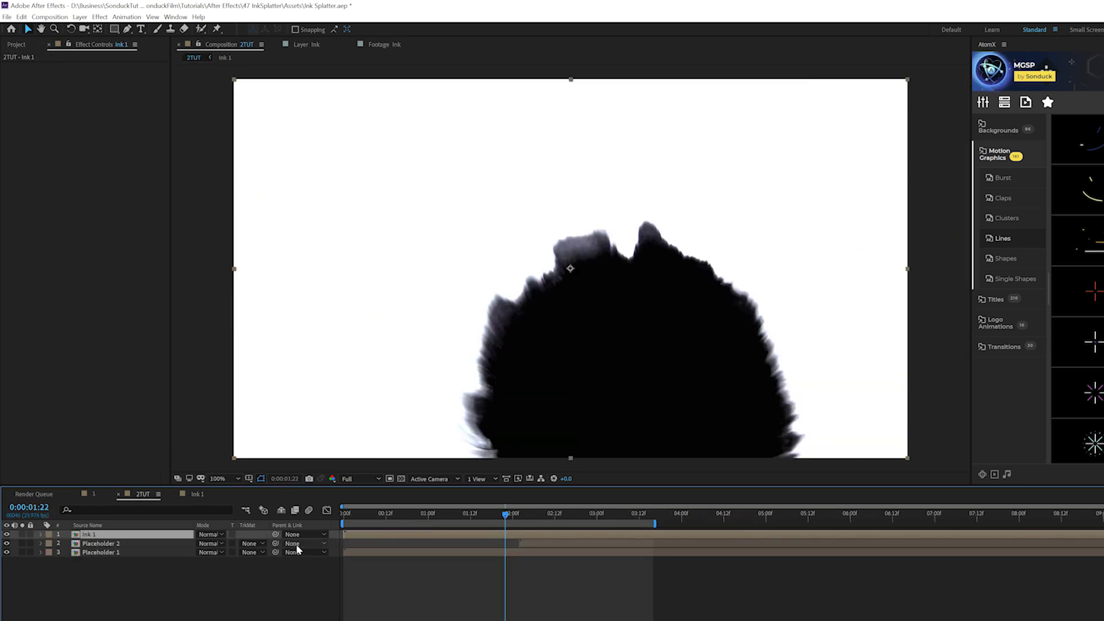
pyautogui.moveTo(481, 544)
pyautogui.mouseDown()
pyautogui.moveTo(369, 527)
pyautogui.moveTo(446, 535)
pyautogui.mouseUp()
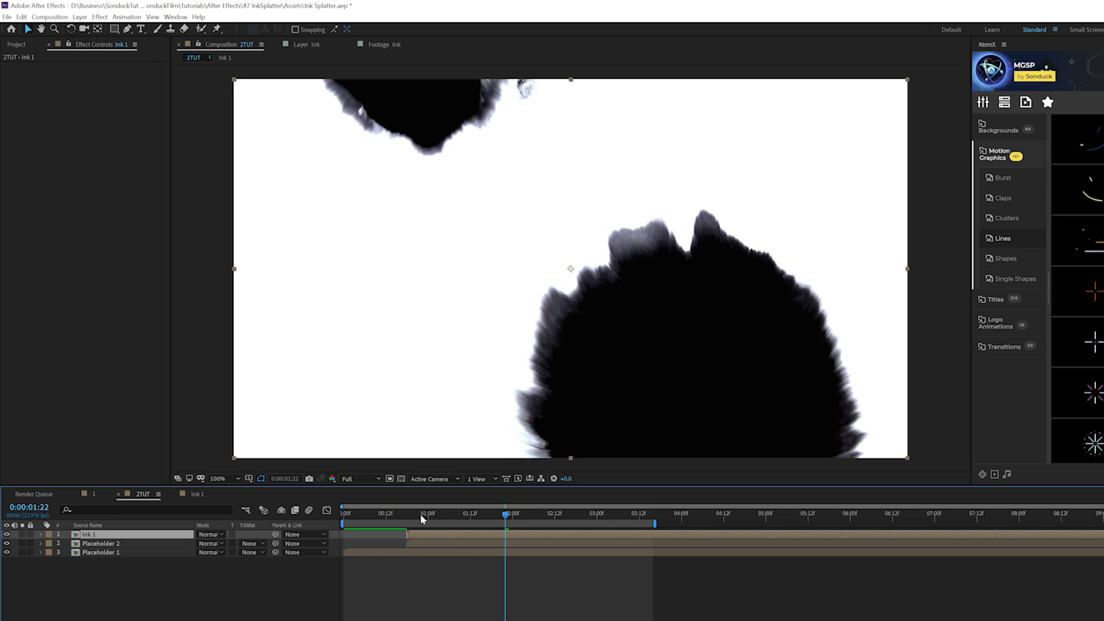
pyautogui.moveTo(505, 513)
pyautogui.mouseDown()
pyautogui.moveTo(475, 517)
pyautogui.moveTo(485, 519)
pyautogui.mouseUp()
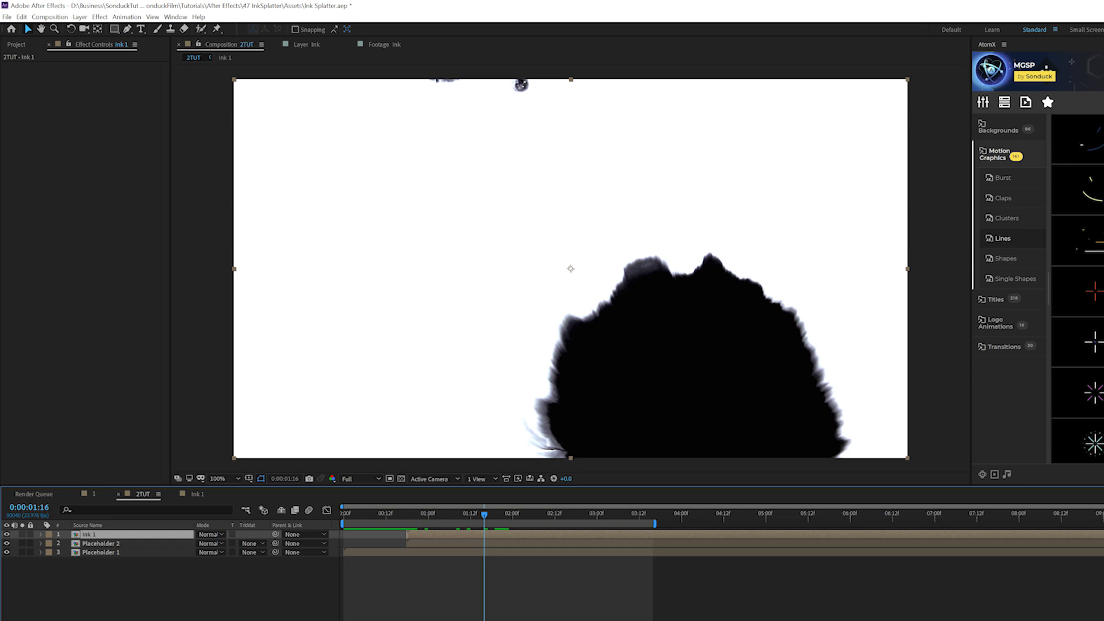
pyautogui.press('F2')
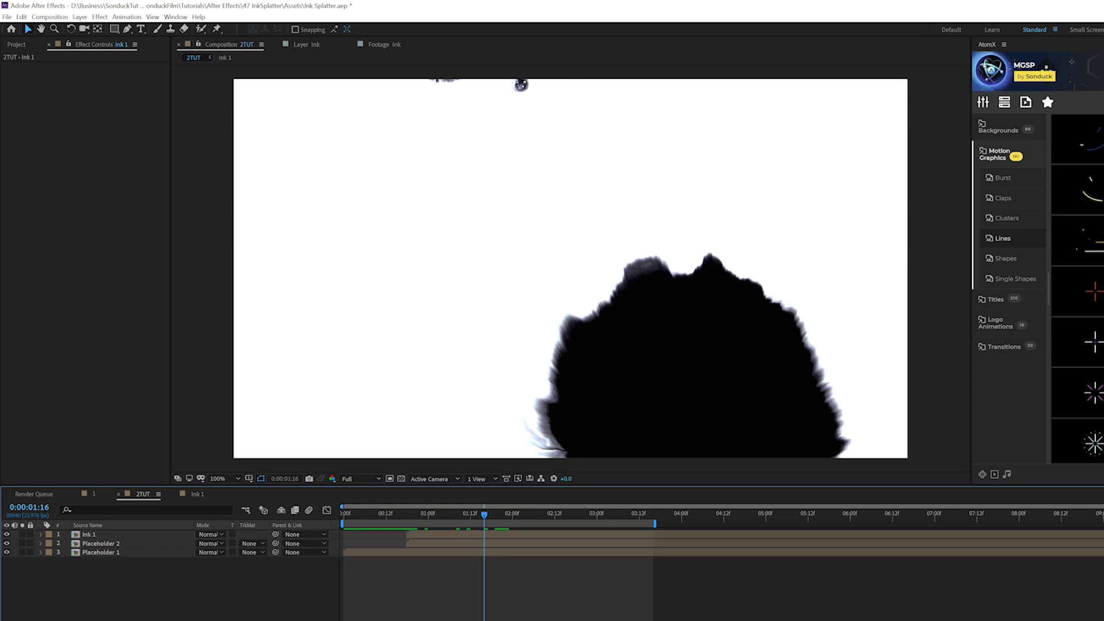
# - Set Placeholder 2's track matte to Luma Inverted Matte 'Ink 1' and hide Placeholder 1
pyautogui.click(130, 544)
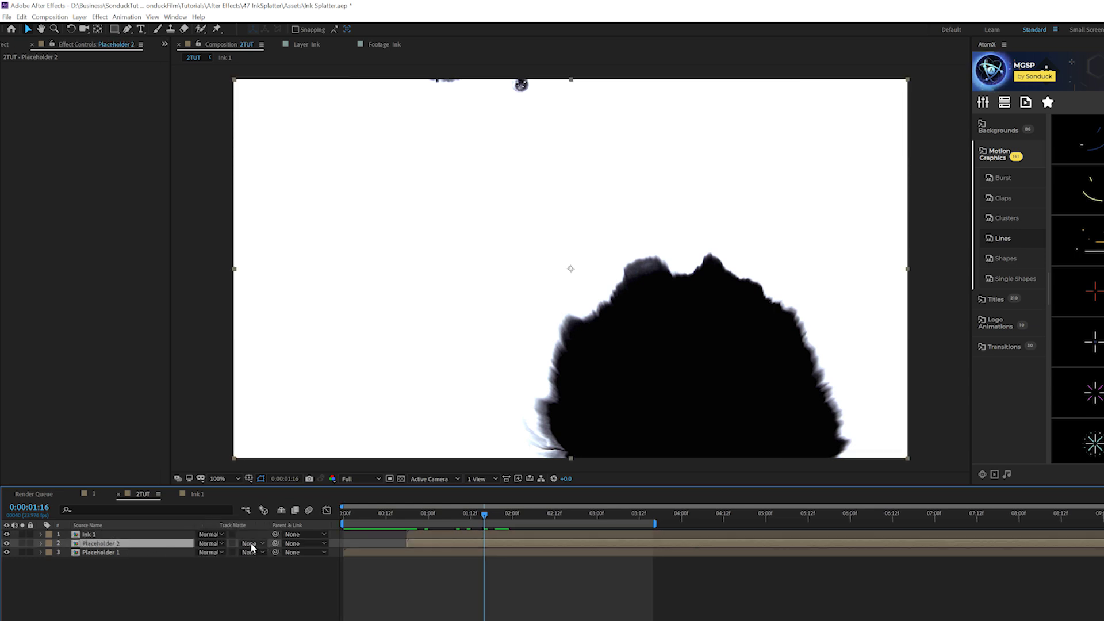
pyautogui.click(252, 544)
pyautogui.click(286, 601)
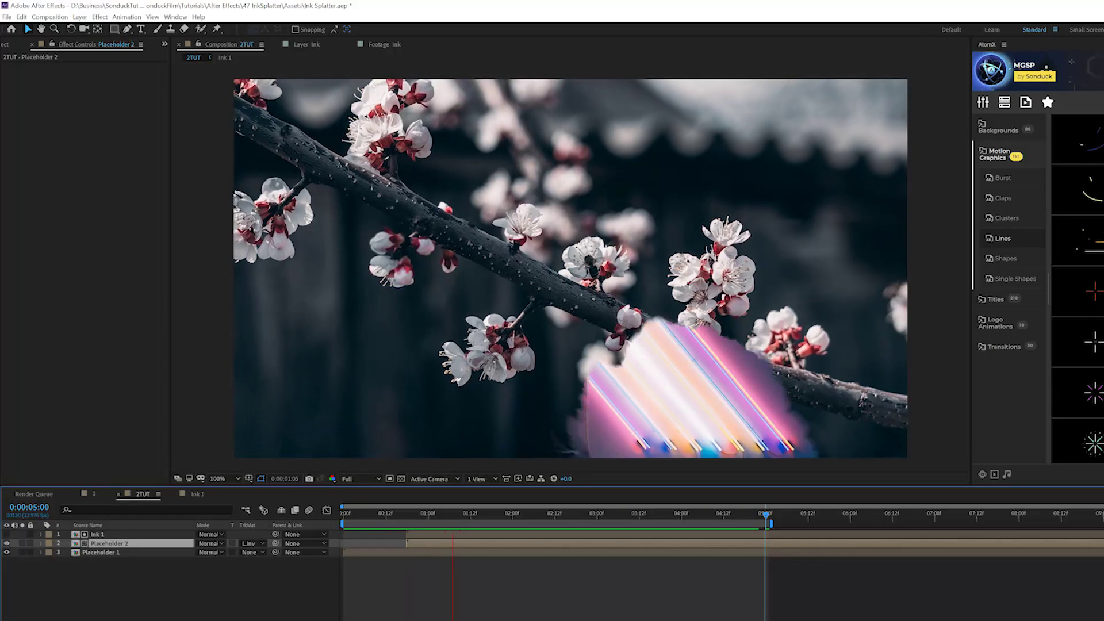
pyautogui.click(6, 552)
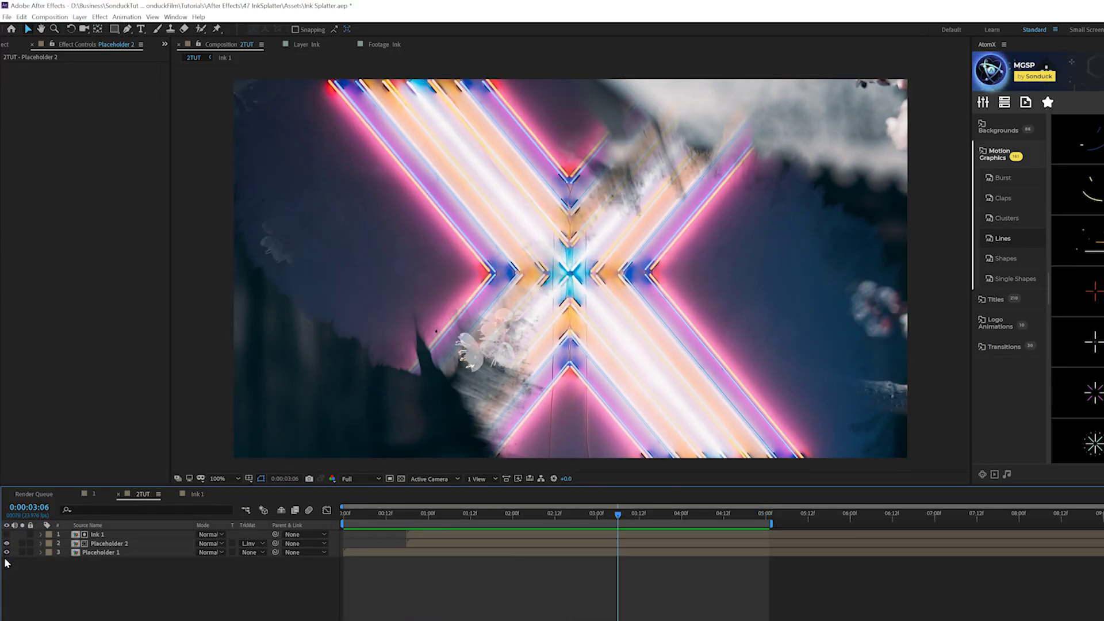
pyautogui.click(7, 552)
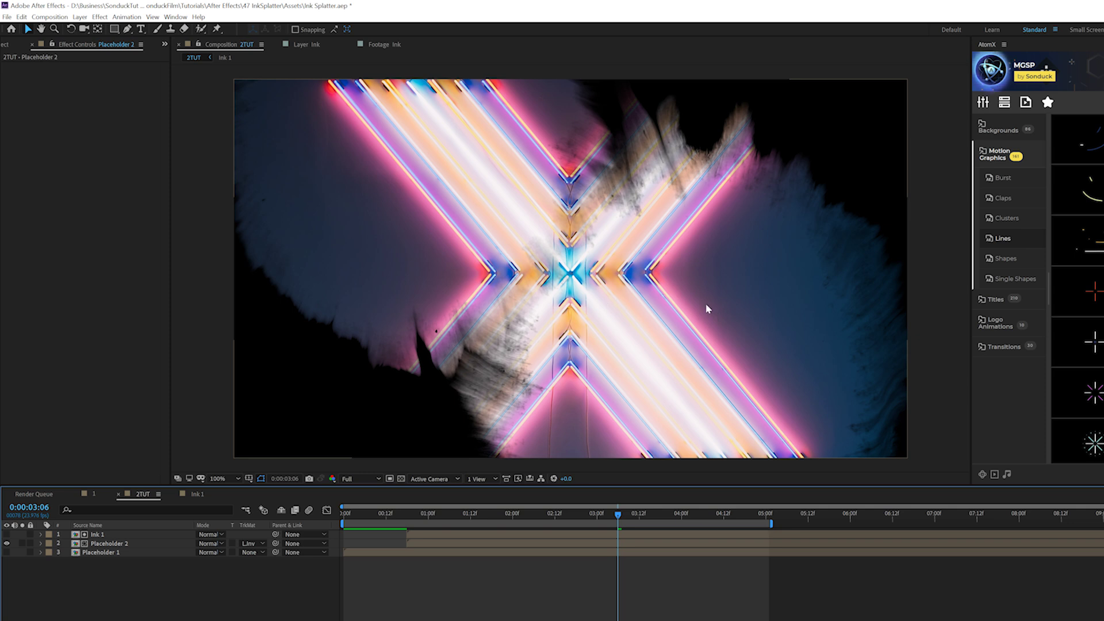
pyautogui.hotkey('ctrl', 'y')
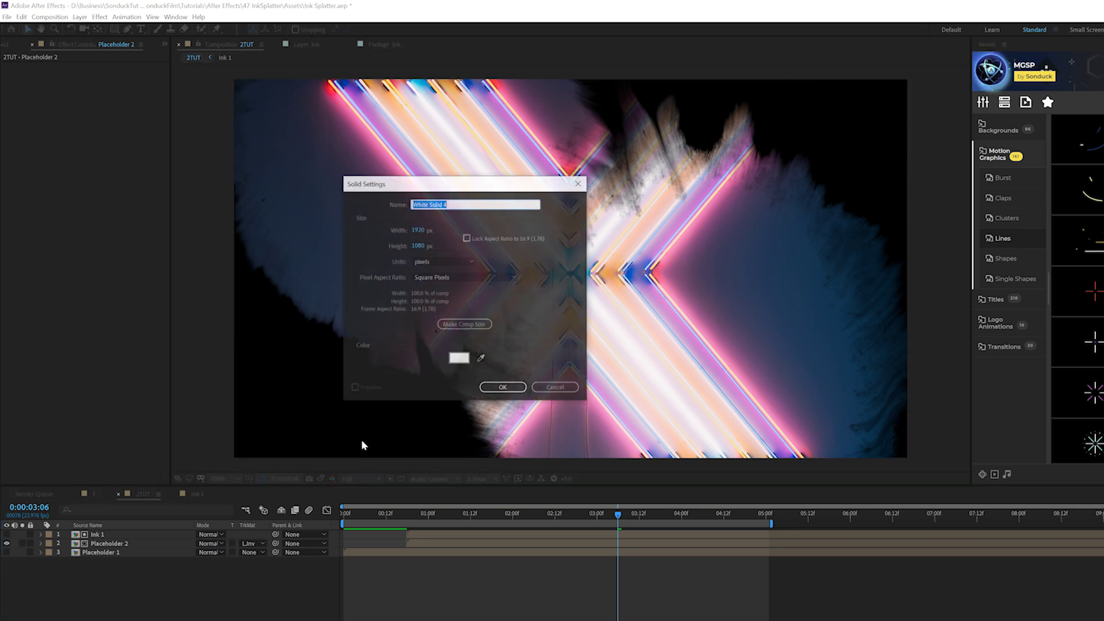
pyautogui.click(504, 389)
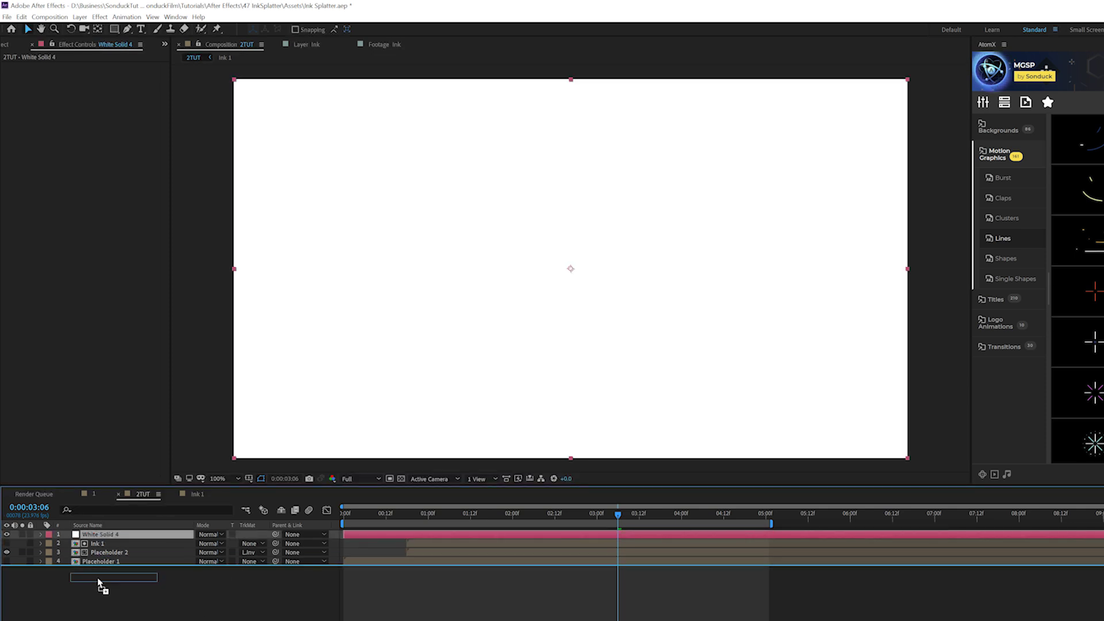
pyautogui.moveTo(99, 584); pyautogui.dragTo(267, 567)
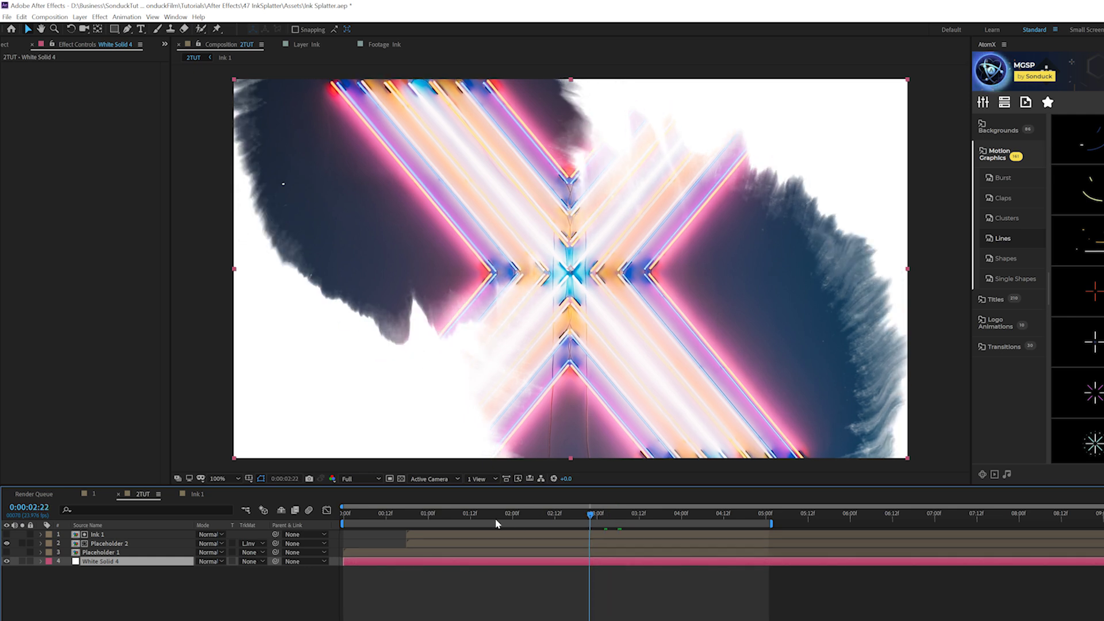
pyautogui.click(345, 514)
pyautogui.press('space')
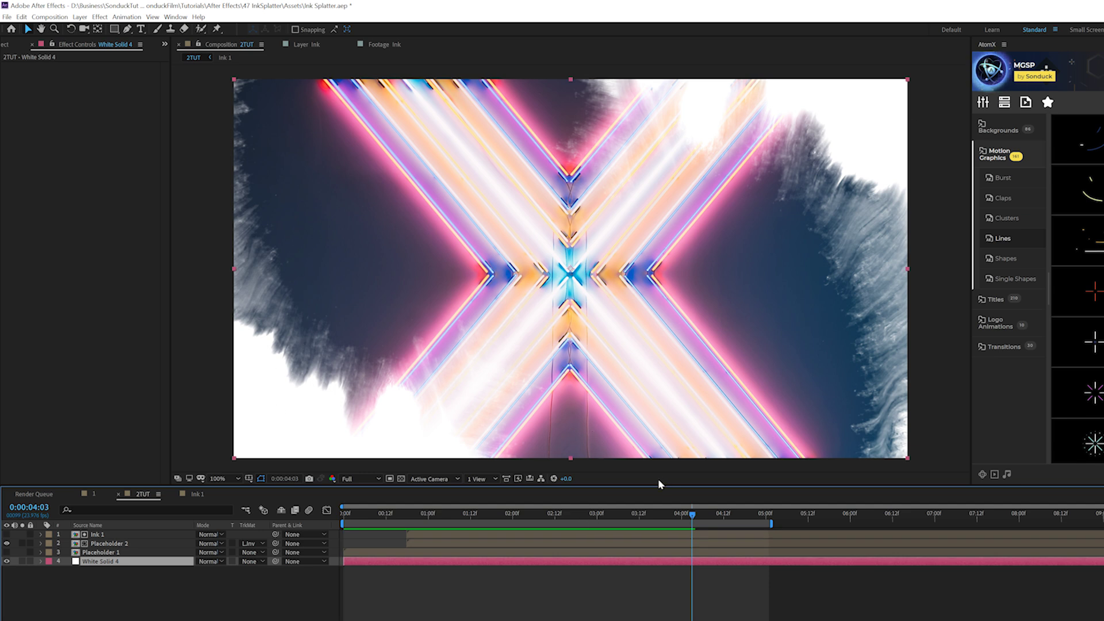
pyautogui.moveTo(694, 518); pyautogui.dragTo(718, 512)
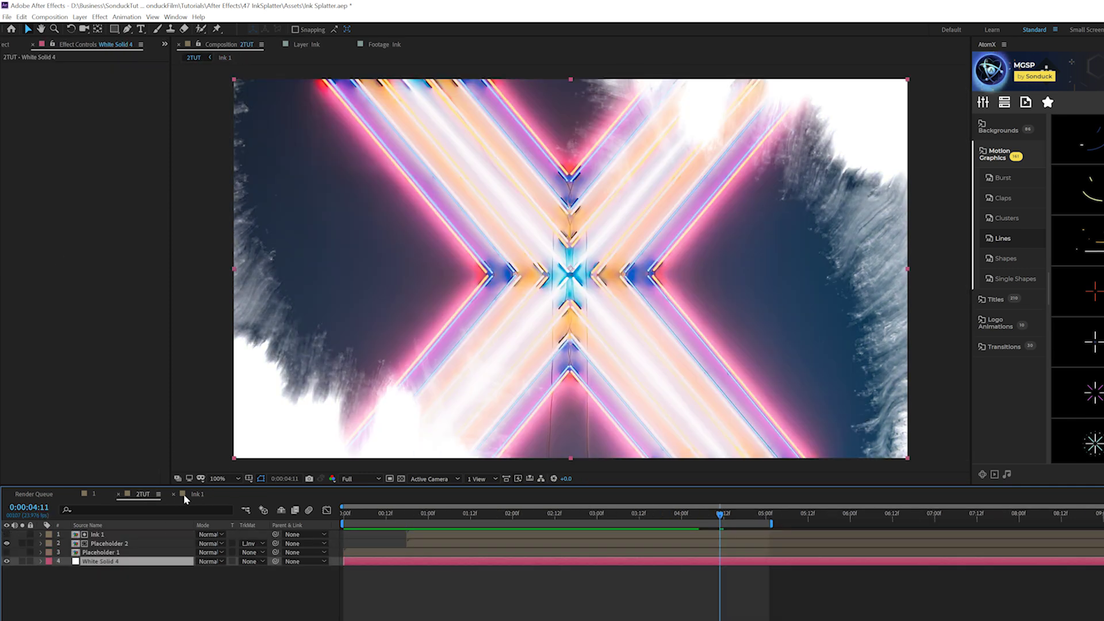
pyautogui.click(196, 494)
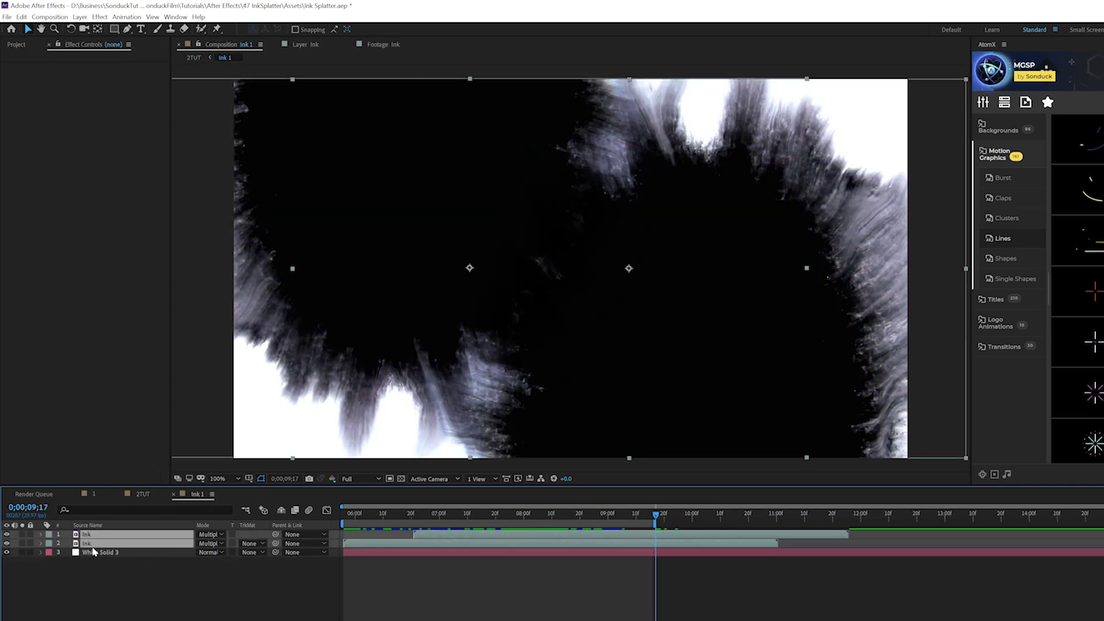
# - Duplicate the two Ink layers, reorder them, and stagger two of them later in time
pyautogui.hotkey('ctrl', 'd')
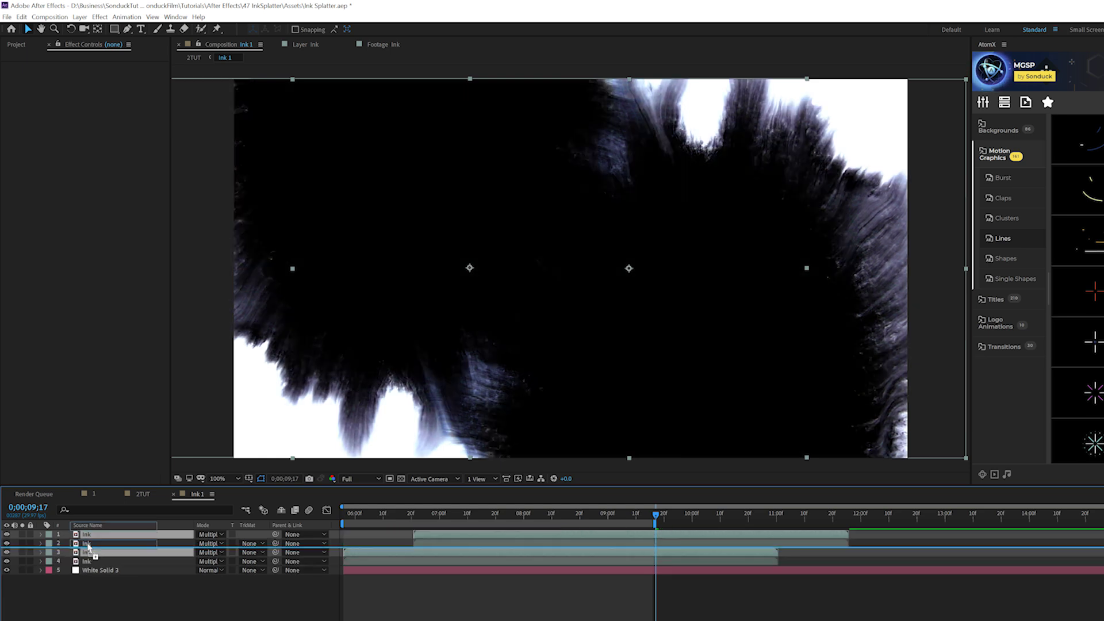
pyautogui.moveTo(88, 547); pyautogui.dragTo(87, 541)
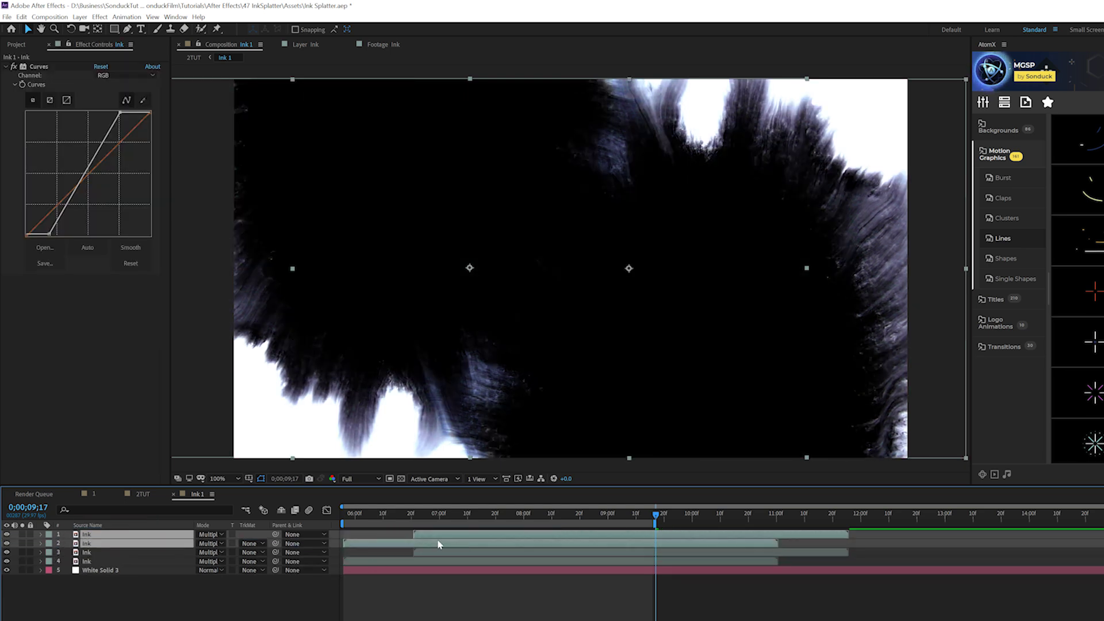
pyautogui.moveTo(438, 544); pyautogui.dragTo(542, 542)
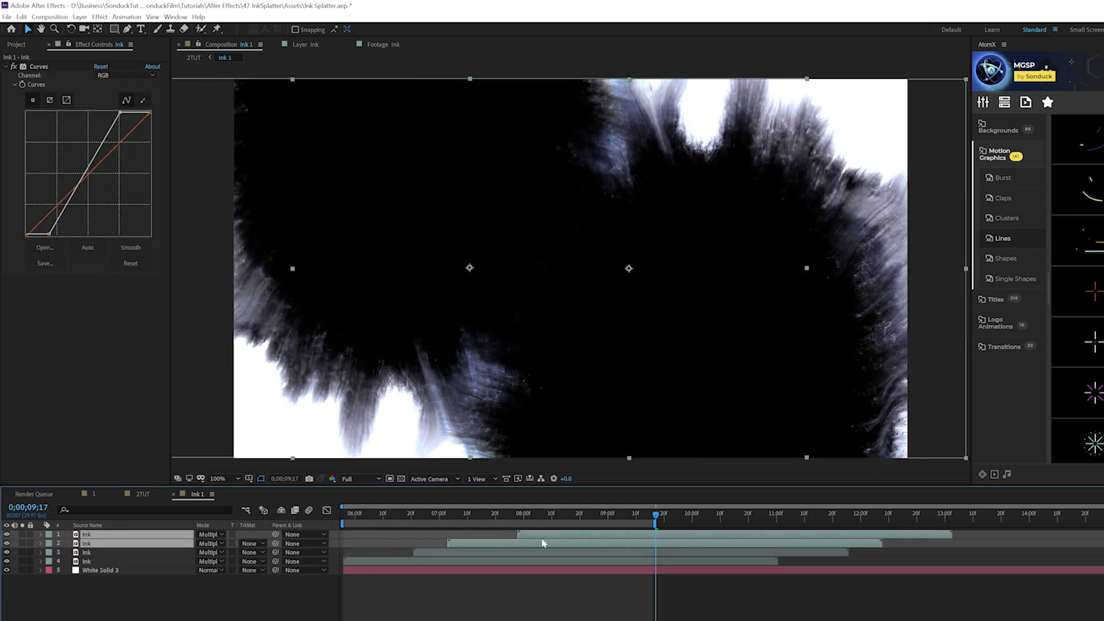
# - Reposition the top two ink splatters, moving the first up and right, to cover the frame
pyautogui.click(88, 535)
pyautogui.moveTo(470, 270)
pyautogui.mouseDown()
pyautogui.moveTo(518, 244)
pyautogui.moveTo(870, 192)
pyautogui.moveTo(764, 261)
pyautogui.moveTo(886, 168)
pyautogui.moveTo(829, 200)
pyautogui.moveTo(842, 200)
pyautogui.mouseUp()
pyautogui.click(96, 545)
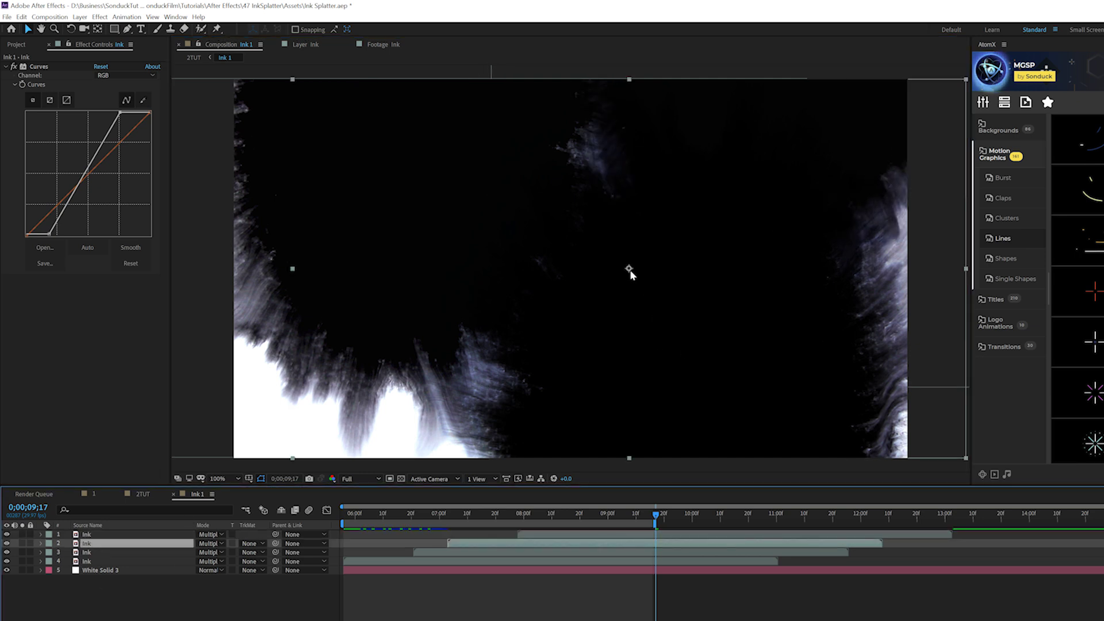
pyautogui.moveTo(630, 275); pyautogui.dragTo(612, 213)
pyautogui.moveTo(547, 513); pyautogui.dragTo(654, 519)
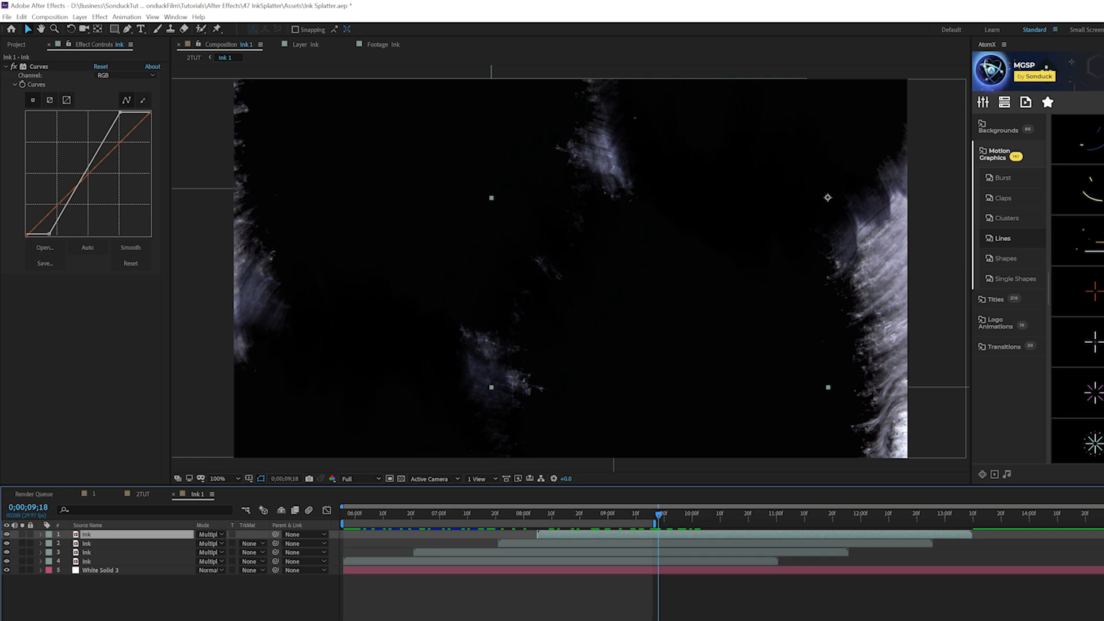
pyautogui.press('F2')
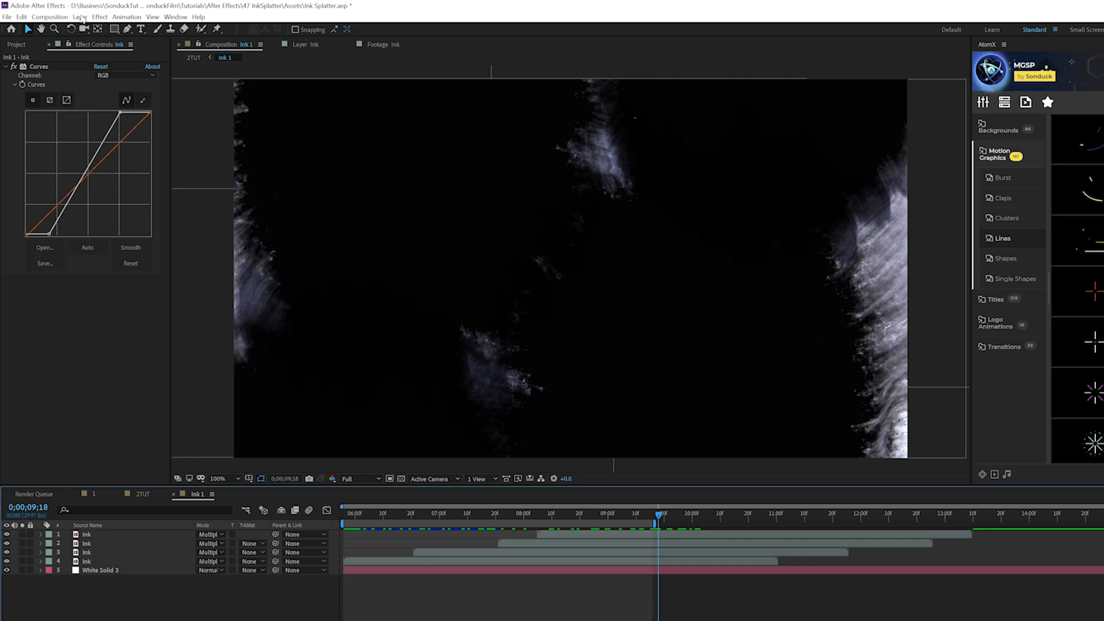
# - Create a new black solid layer in the Ink 1 composition
pyautogui.click(80, 17)
pyautogui.moveTo(115, 29)
pyautogui.click(248, 38)
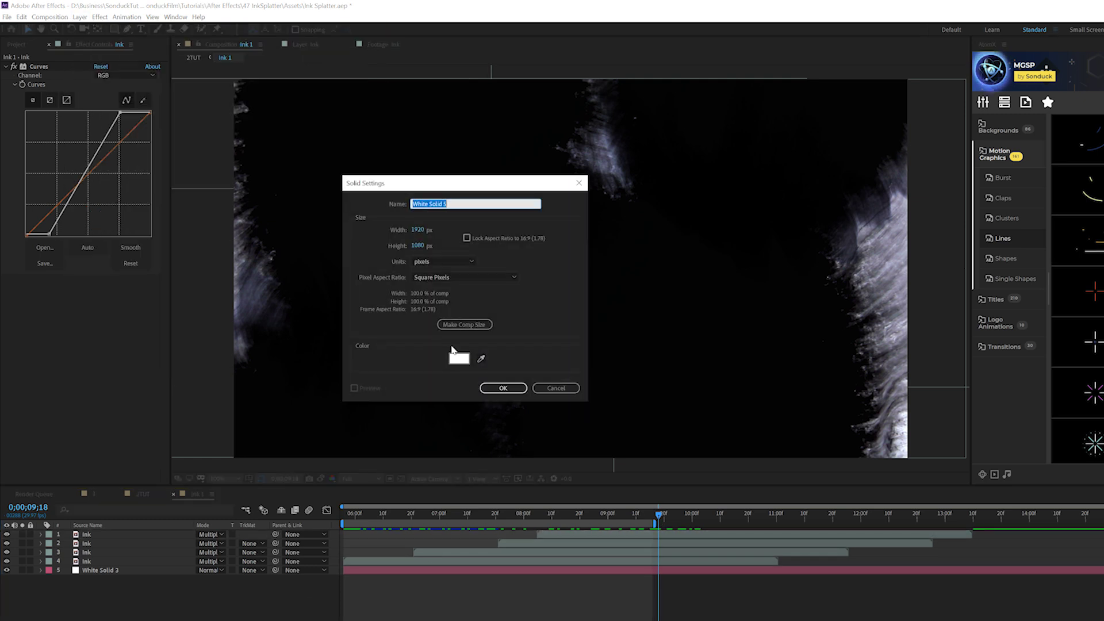
pyautogui.click(459, 359)
pyautogui.click(548, 381)
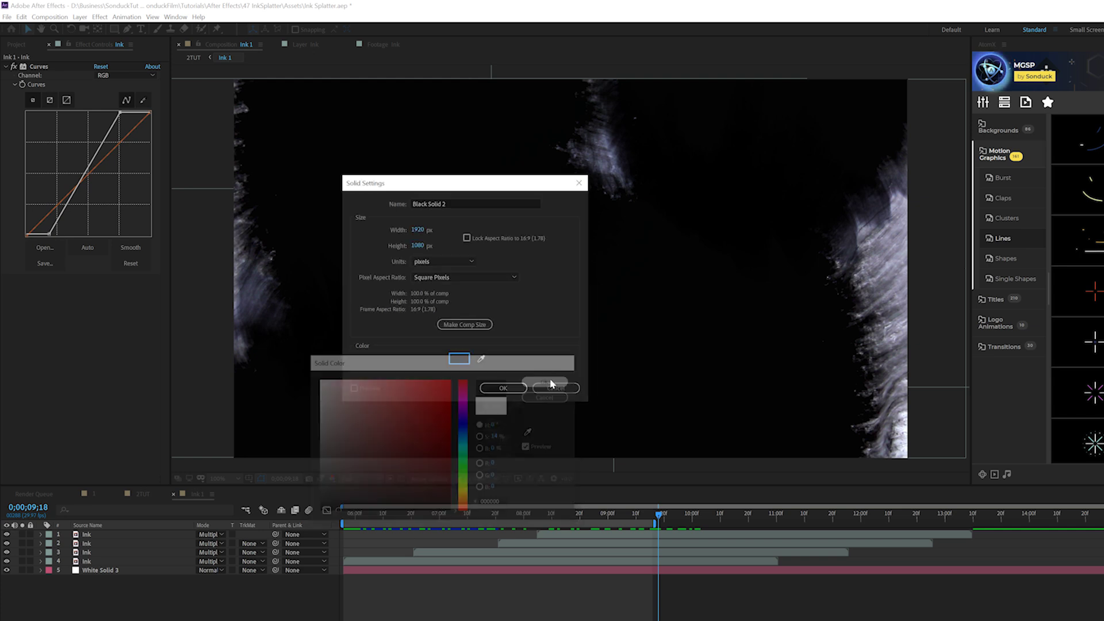
pyautogui.click(504, 389)
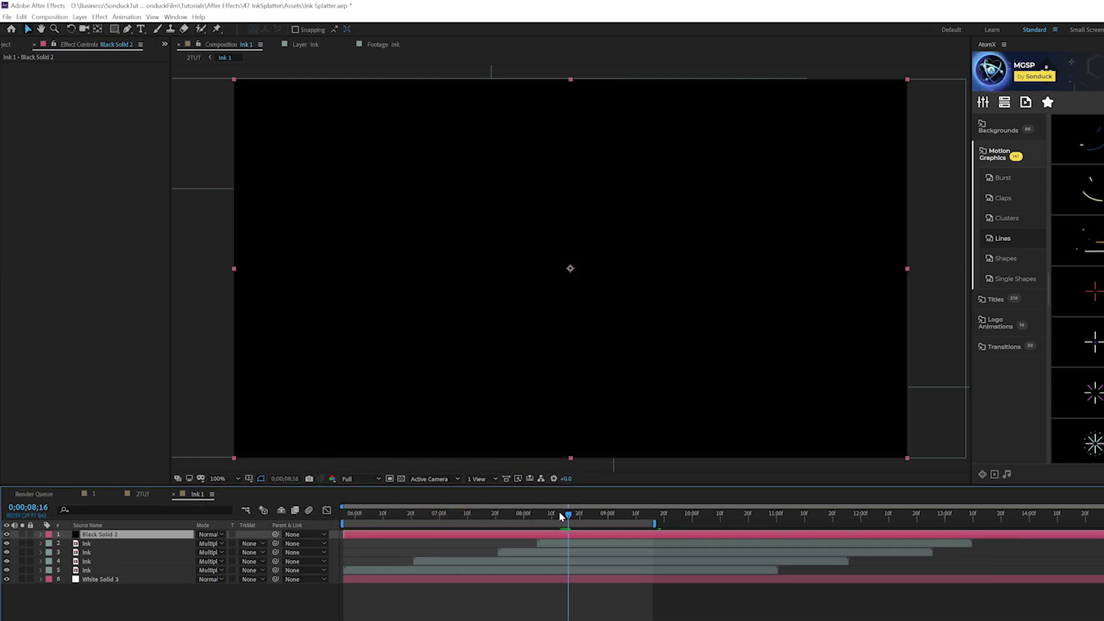
# - Keyframe the solid's opacity from 0% to 100% at 9;08, then show 2TUT rewound to its start
pyautogui.press('t')
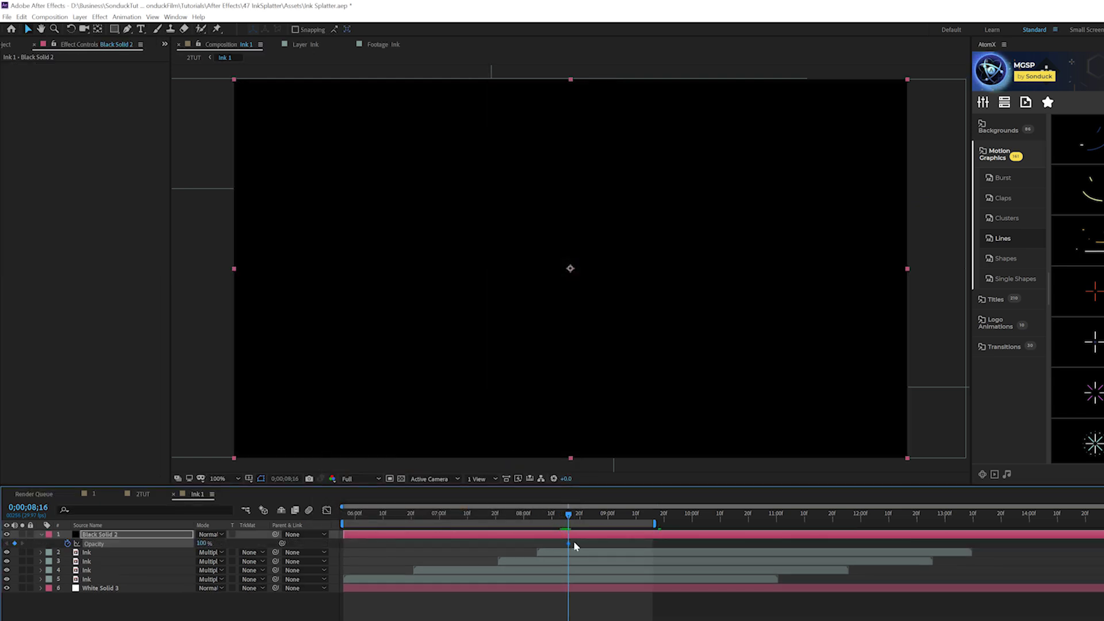
pyautogui.moveTo(206, 546); pyautogui.dragTo(144, 546)
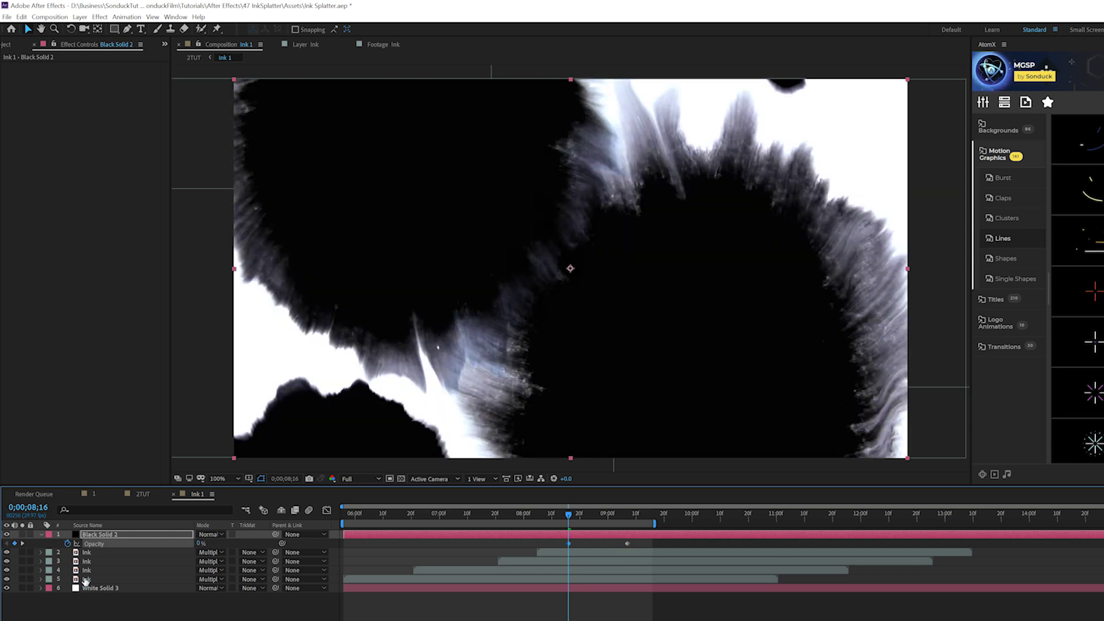
pyautogui.moveTo(572, 512); pyautogui.dragTo(643, 521)
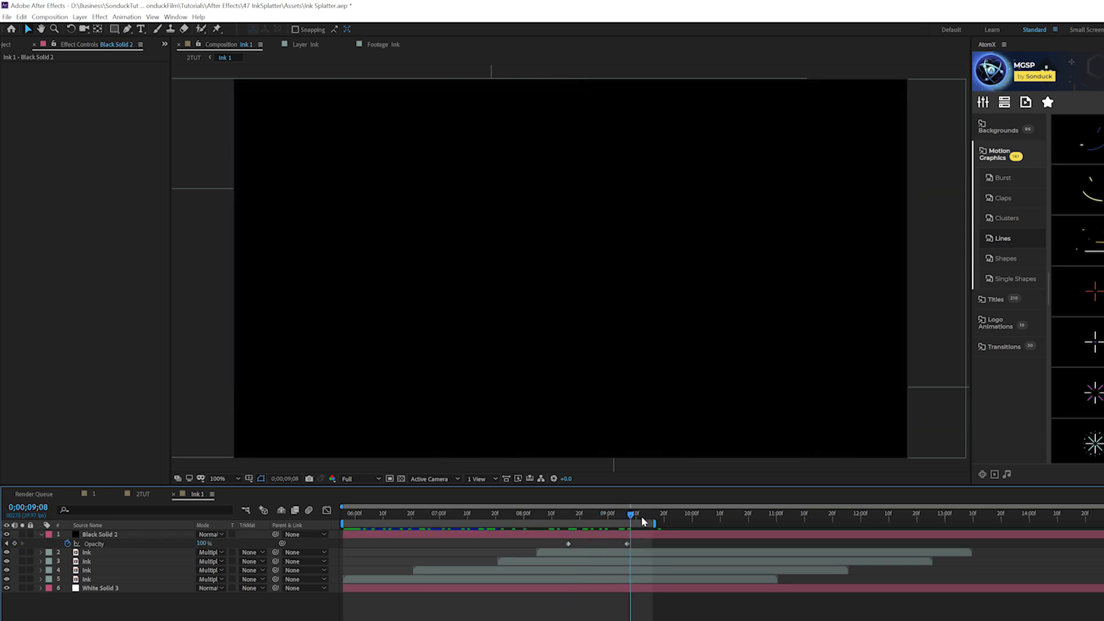
pyautogui.click(566, 514)
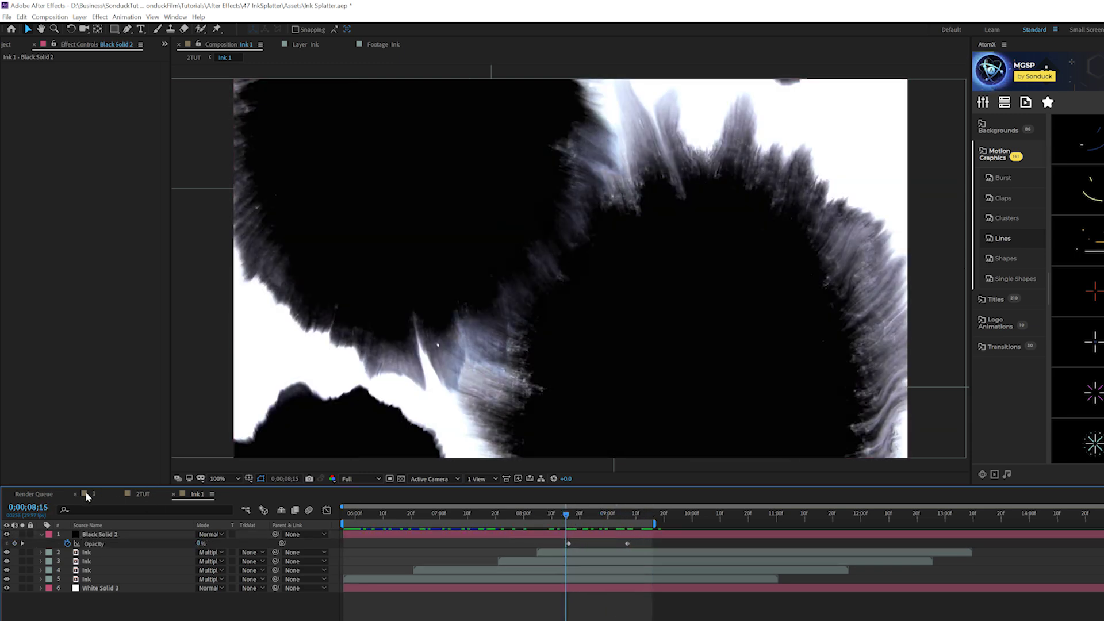
pyautogui.click(142, 492)
pyautogui.moveTo(575, 513); pyautogui.dragTo(315, 512)
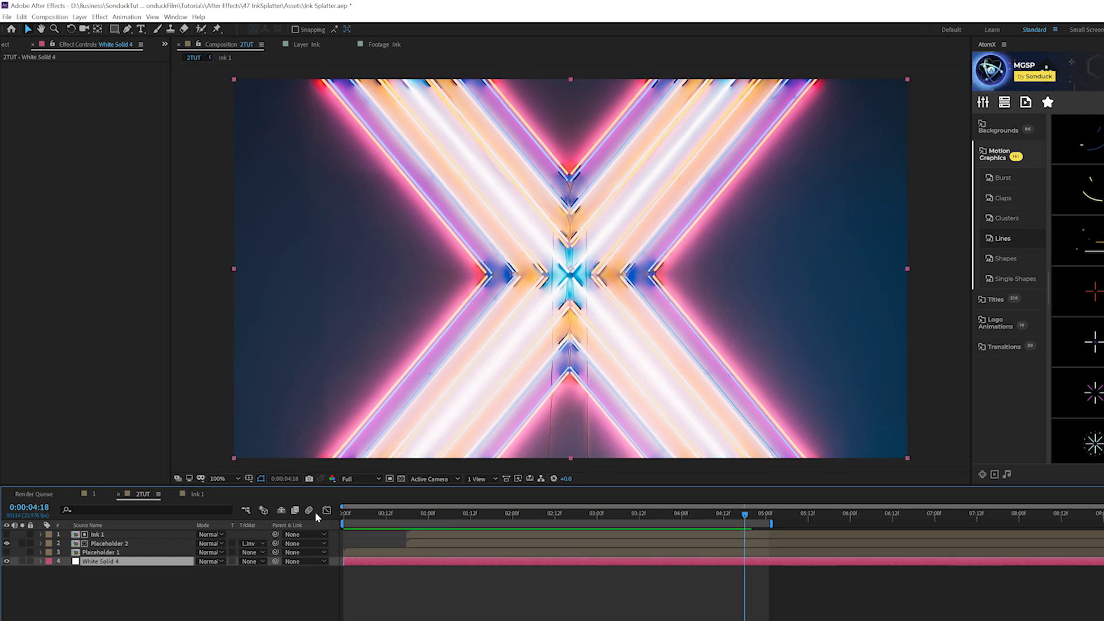
# - Scrub comp 1's transition to 0:00:04:06, then bring the 2TUT composition back up
pyautogui.moveTo(489, 511)
pyautogui.mouseDown()
pyautogui.moveTo(712, 523)
pyautogui.moveTo(577, 523)
pyautogui.moveTo(708, 529)
pyautogui.moveTo(655, 533)
pyautogui.moveTo(490, 519)
pyautogui.mouseUp()
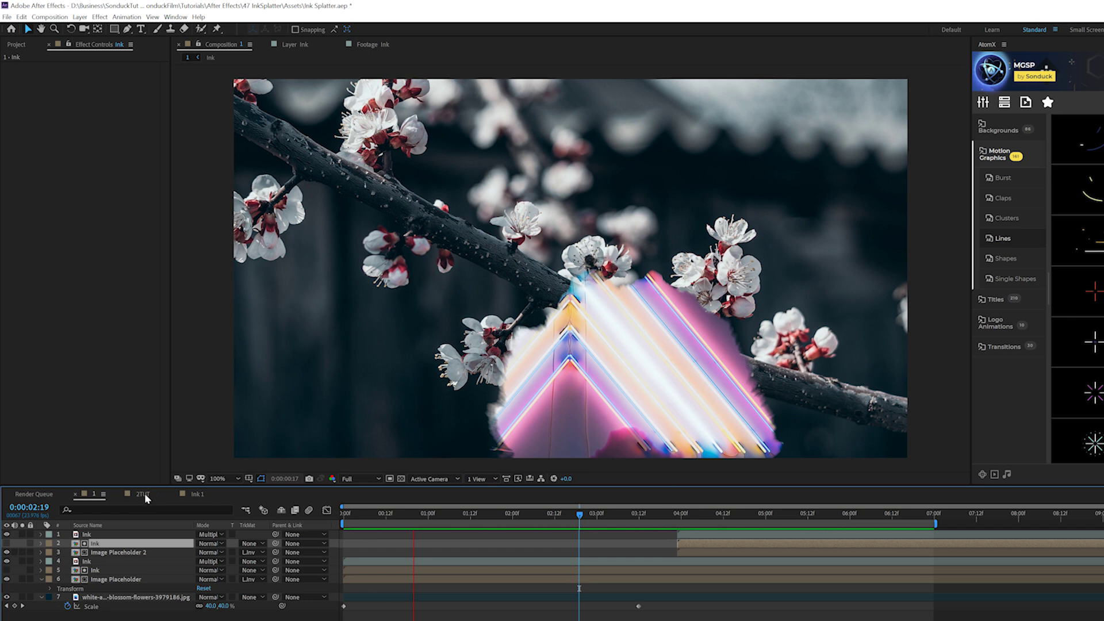
pyautogui.click(143, 494)
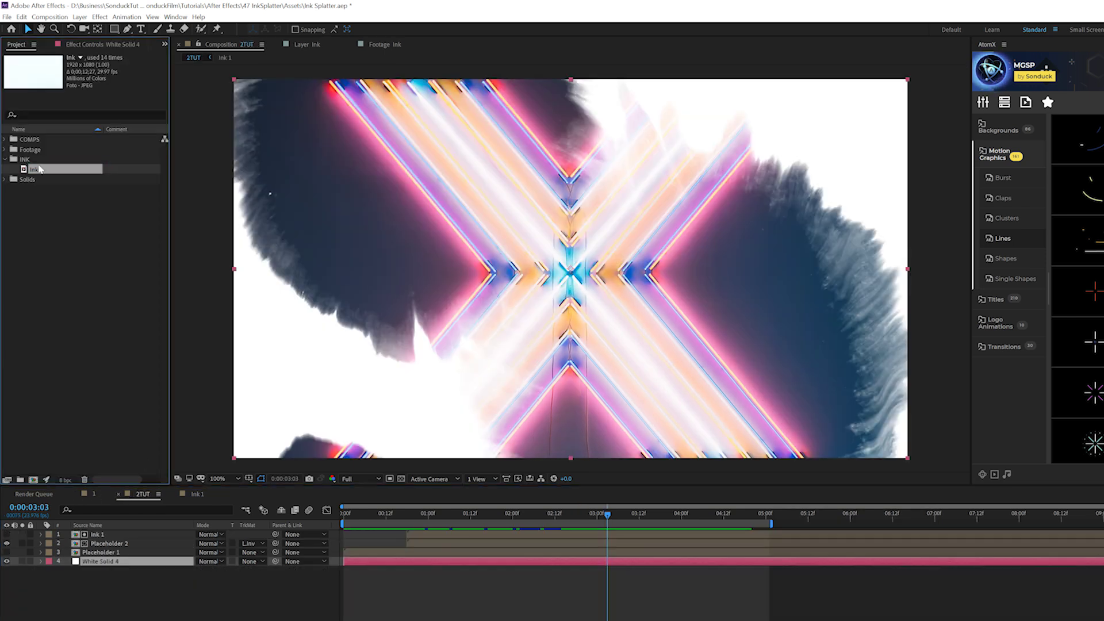
# - Add the Ink footage as a delayed top layer in 2TUT with Multiply blending
pyautogui.moveTo(144, 453)
pyautogui.mouseDown()
pyautogui.moveTo(87, 551)
pyautogui.moveTo(91, 536)
pyautogui.mouseUp()
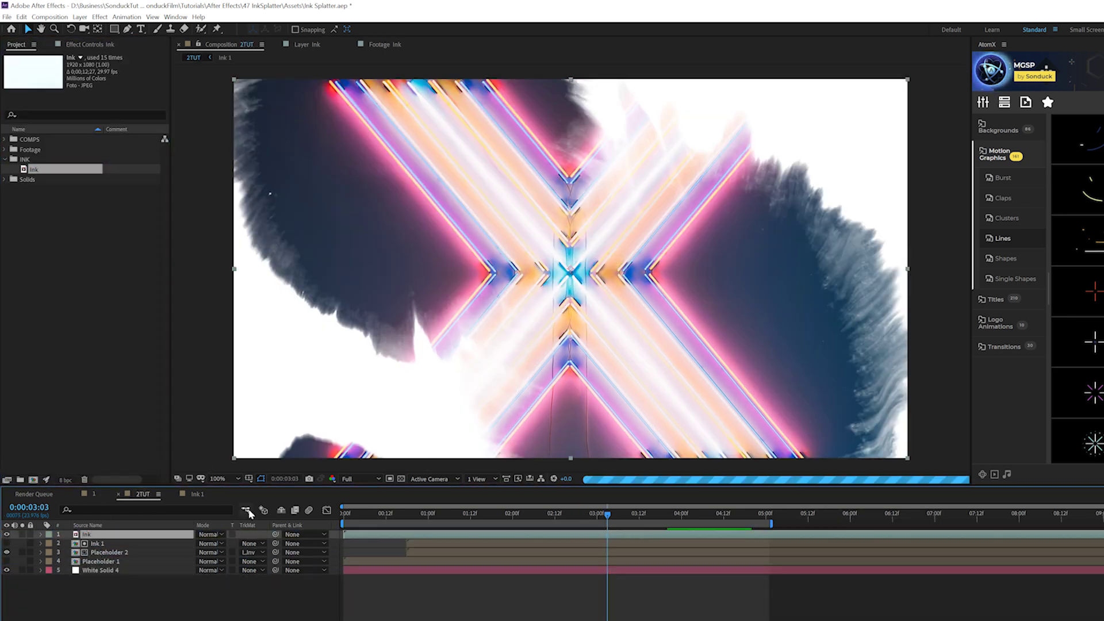
pyautogui.moveTo(467, 531); pyautogui.dragTo(466, 534)
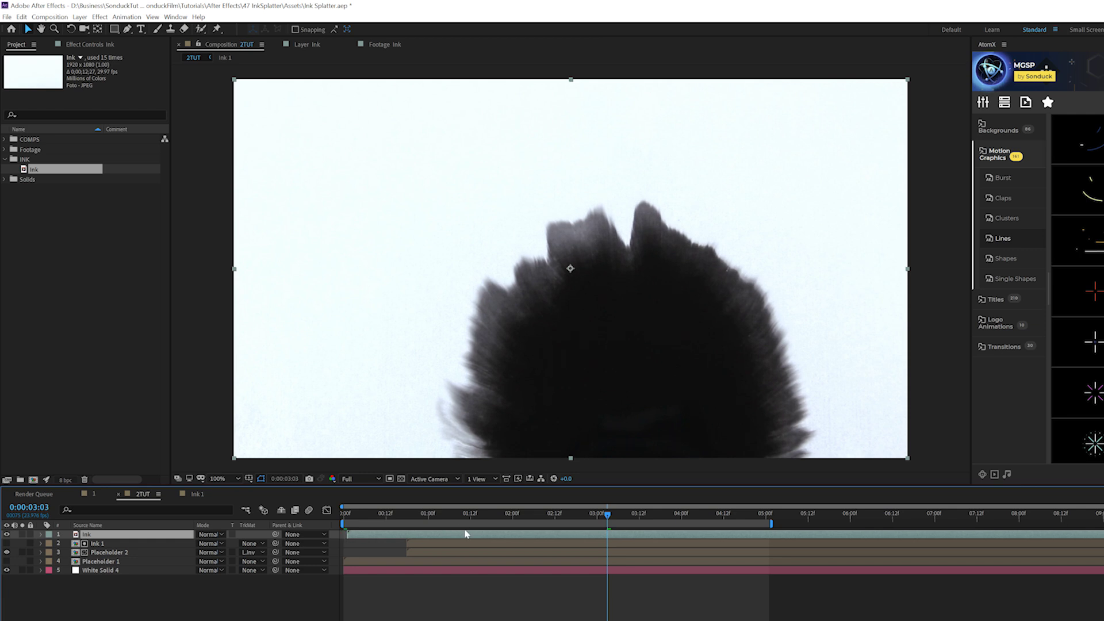
pyautogui.moveTo(357, 535); pyautogui.dragTo(584, 516)
pyautogui.click(452, 516)
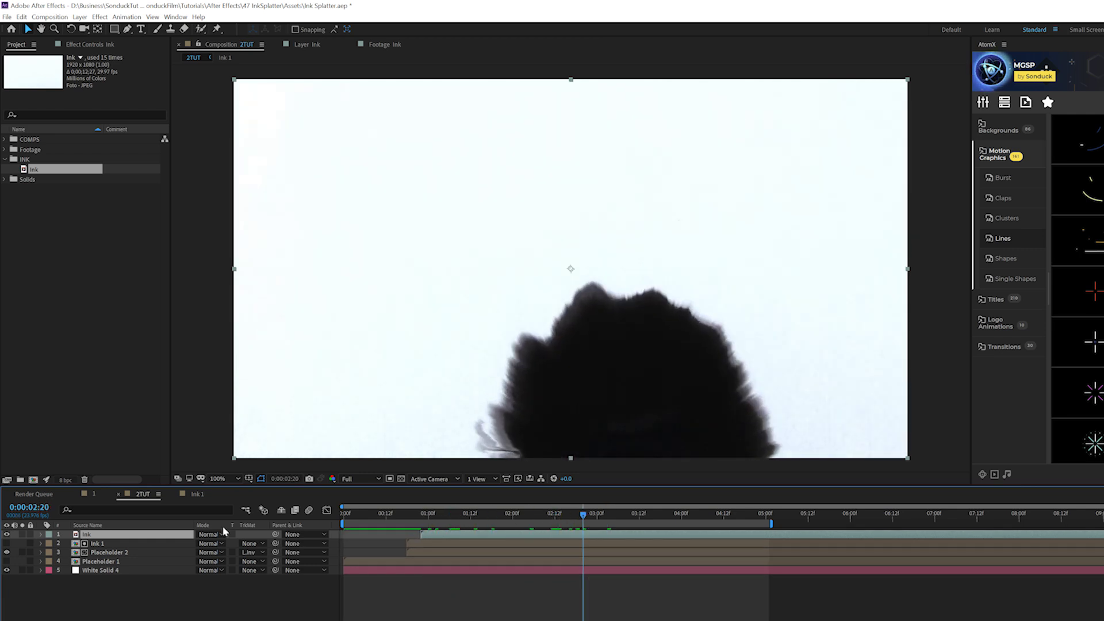
pyautogui.click(210, 534)
pyautogui.click(222, 150)
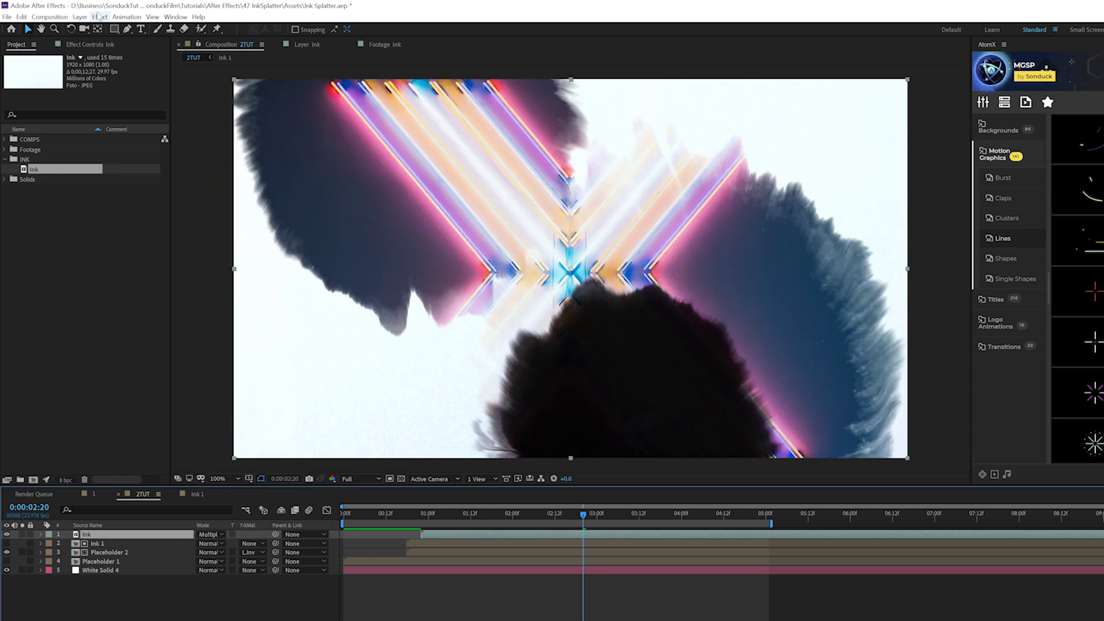
# - Apply Curves to the Ink layer and bend the Red, Green and Blue channels for a bluish tint
pyautogui.click(100, 16)
pyautogui.moveTo(153, 131)
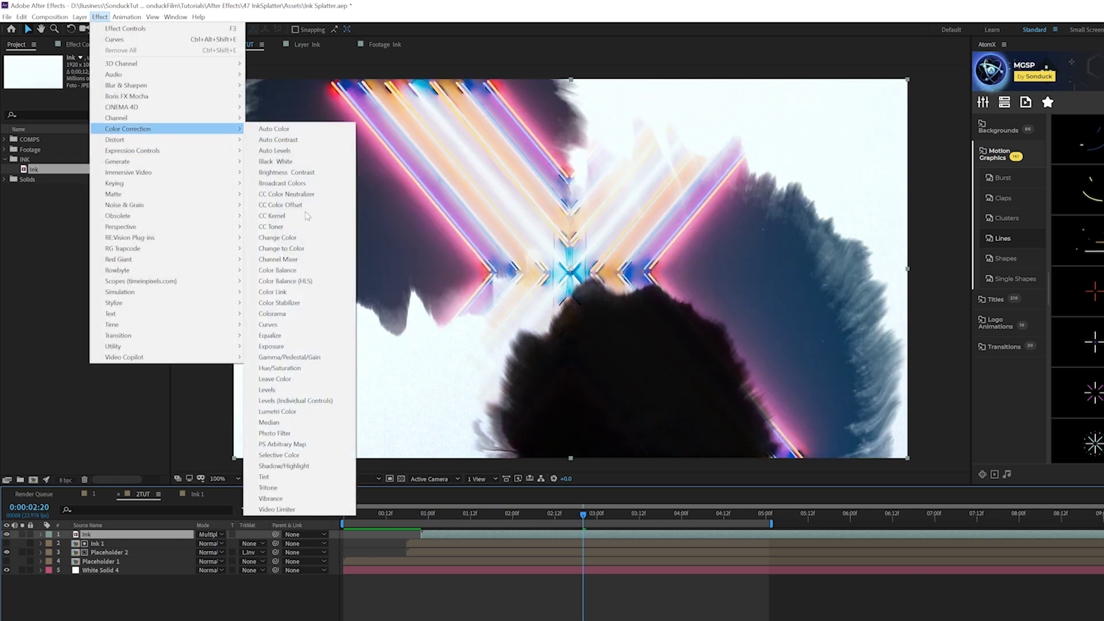
pyautogui.click(273, 326)
pyautogui.click(123, 76)
pyautogui.click(112, 87)
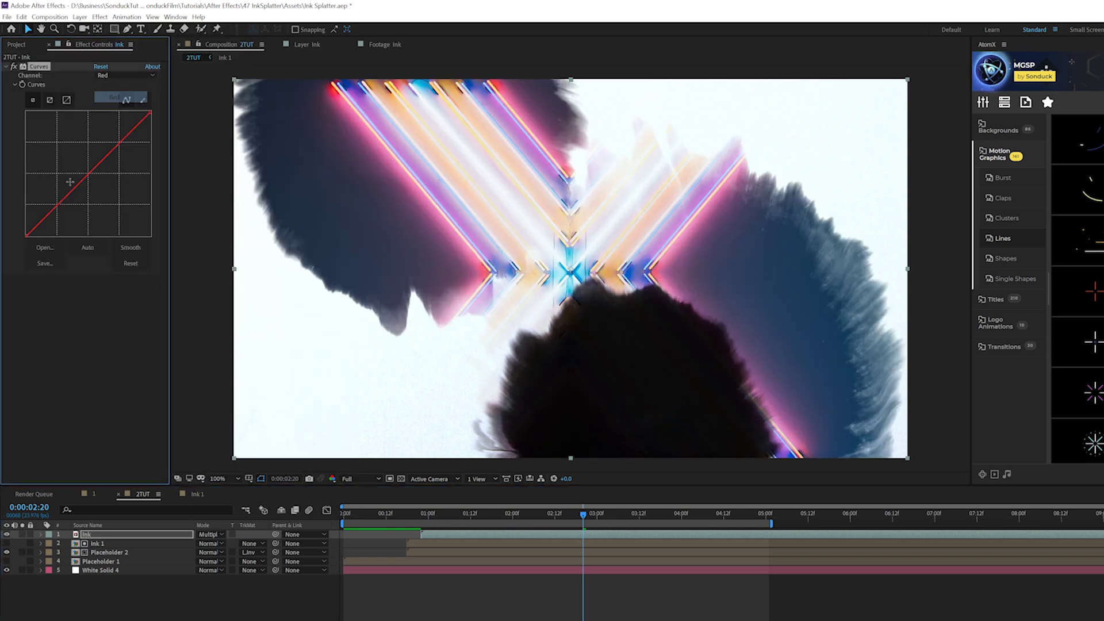
pyautogui.moveTo(98, 191)
pyautogui.mouseDown()
pyautogui.moveTo(71, 151)
pyautogui.moveTo(91, 183)
pyautogui.mouseUp()
pyautogui.click(124, 75)
pyautogui.click(110, 107)
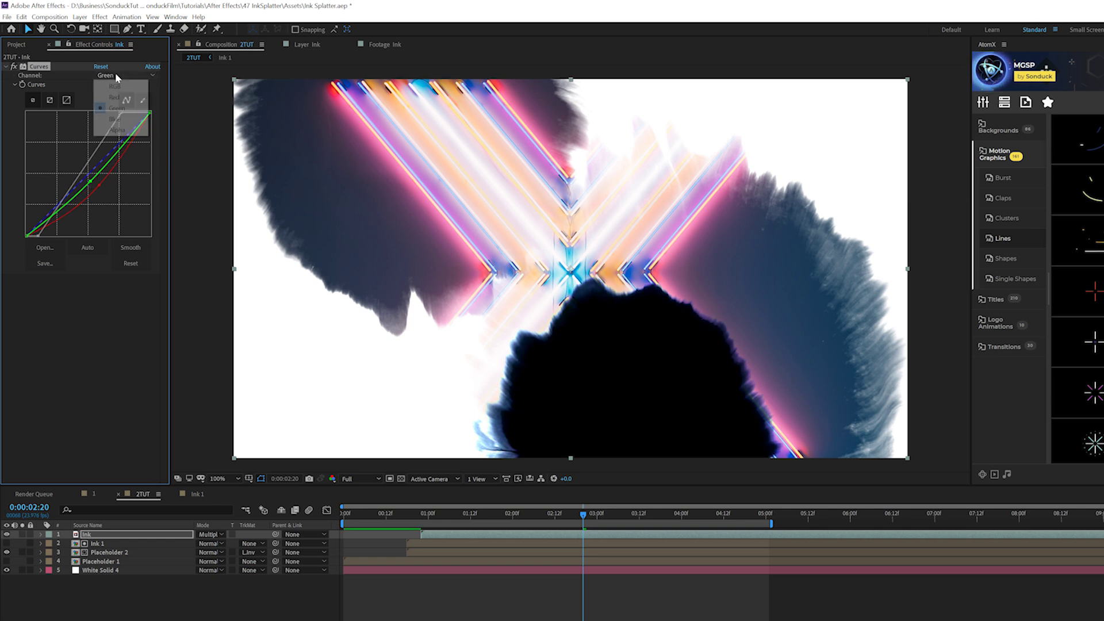
pyautogui.click(113, 119)
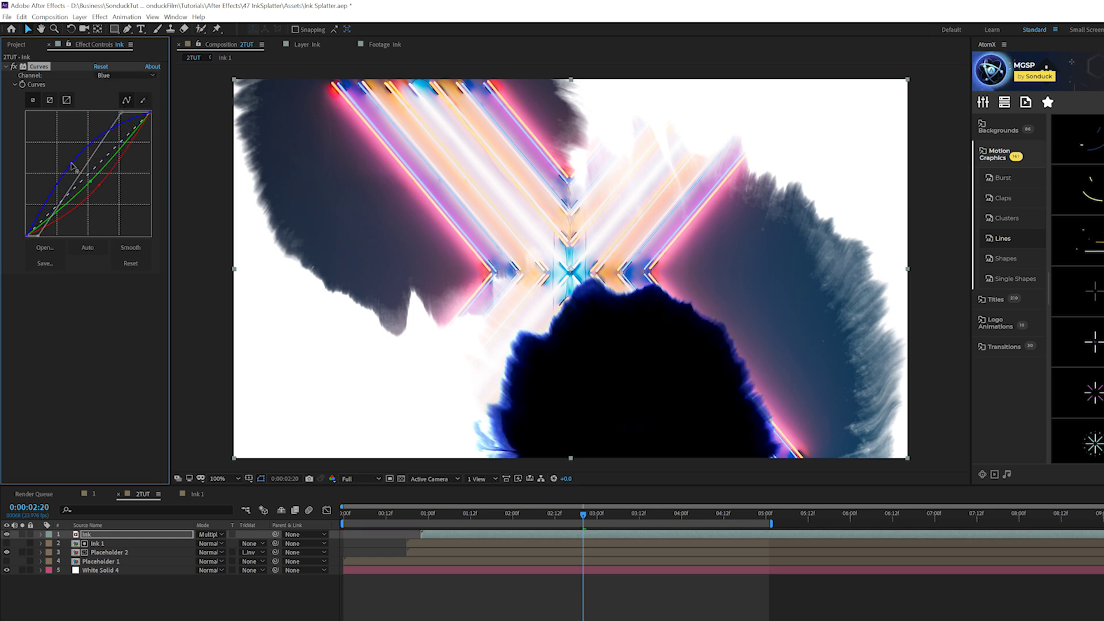
pyautogui.hotkey('ctrl', 'z')
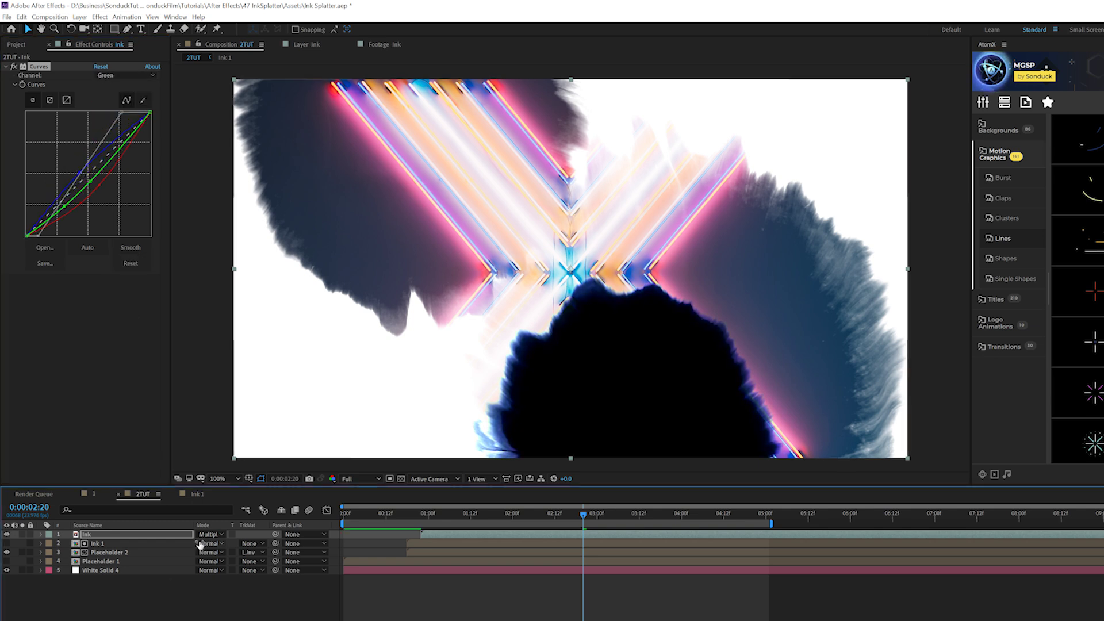
# - Lower the Ink overlay's opacity to 69%, check the blend near 3:02, and select Ink 1
pyautogui.press('t')
pyautogui.moveTo(200, 543); pyautogui.dragTo(182, 543)
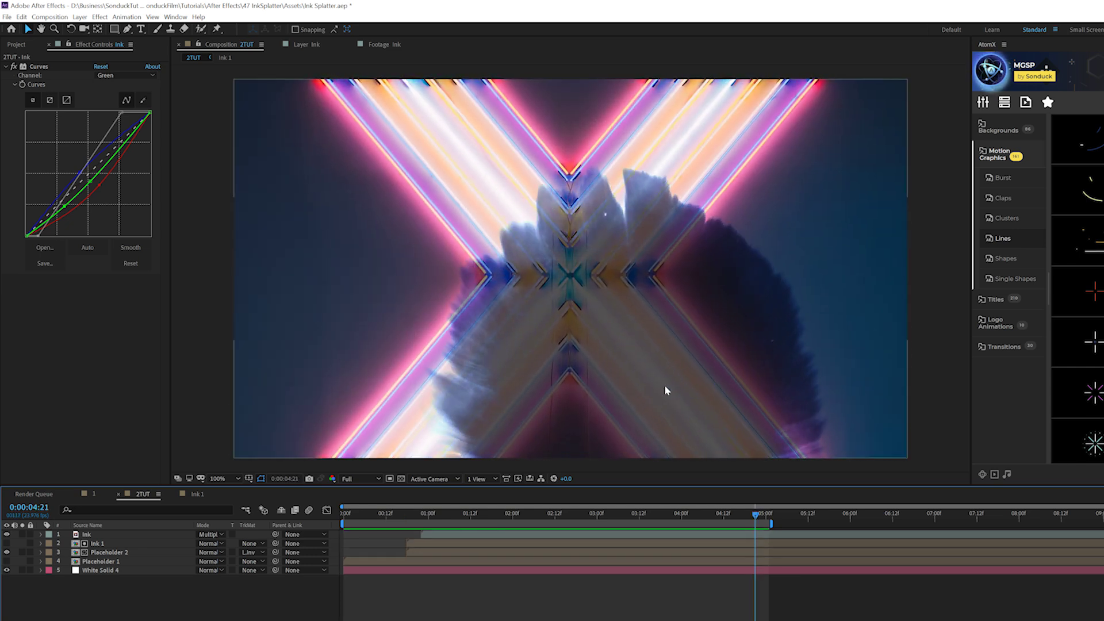
pyautogui.click(654, 514)
pyautogui.moveTo(654, 515); pyautogui.dragTo(604, 513)
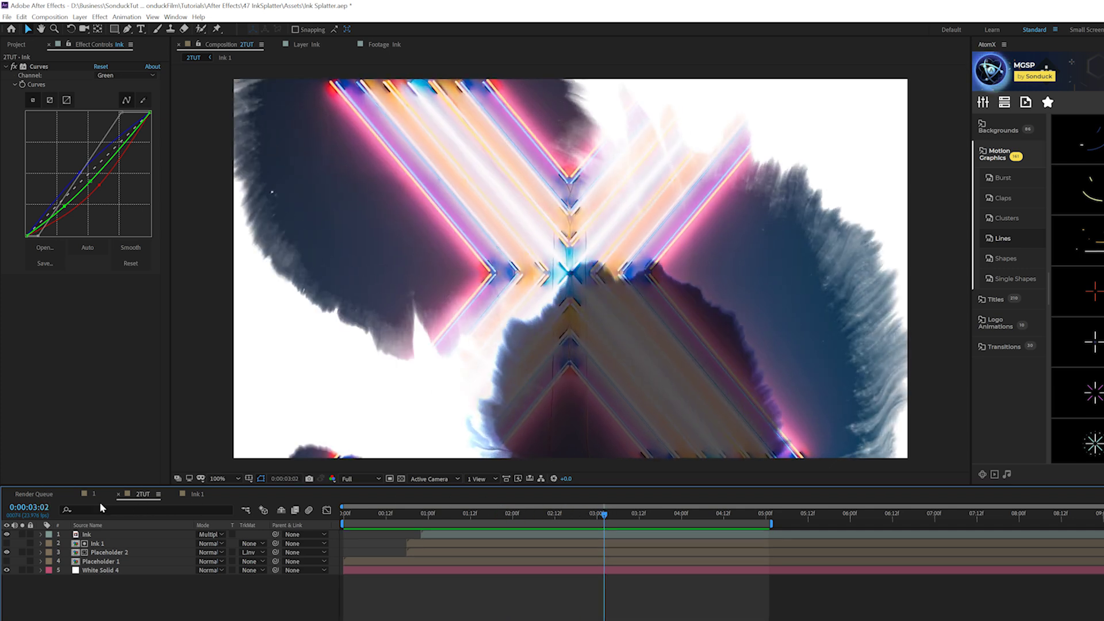
pyautogui.click(97, 544)
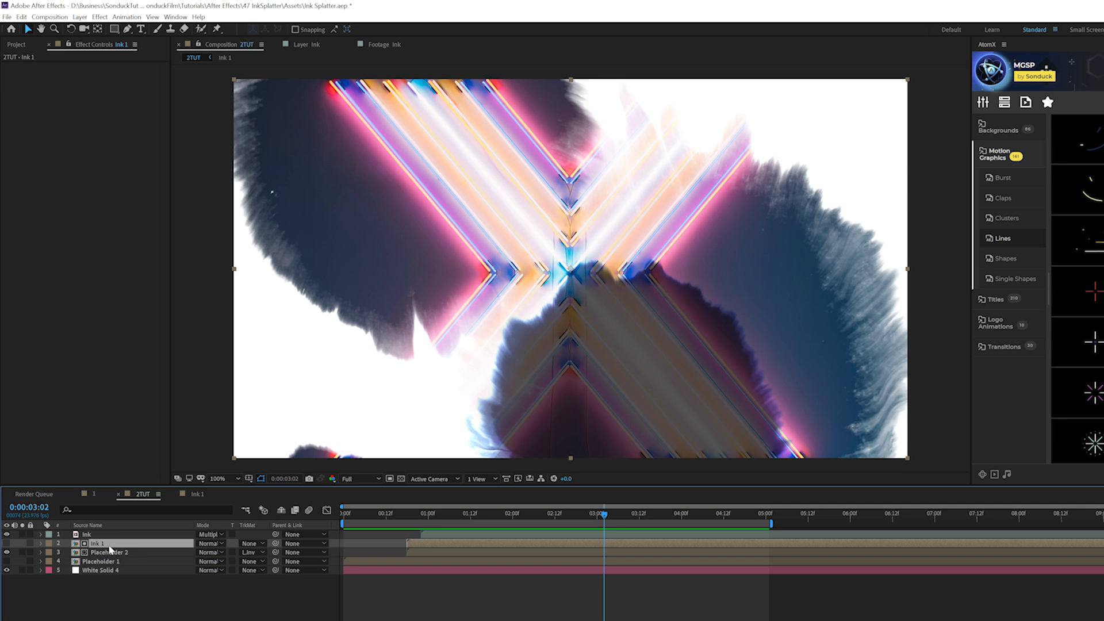
# - Paste Ink 1 into comp 1 with the work area ending at the current frame
pyautogui.click(92, 493)
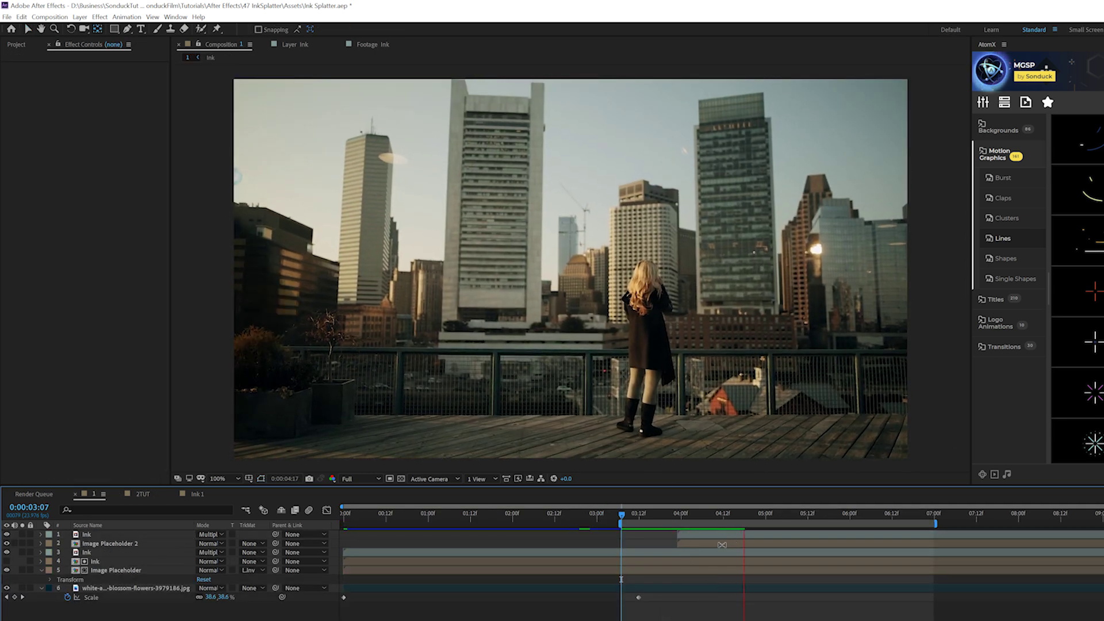
pyautogui.press('space')
pyautogui.press('n')
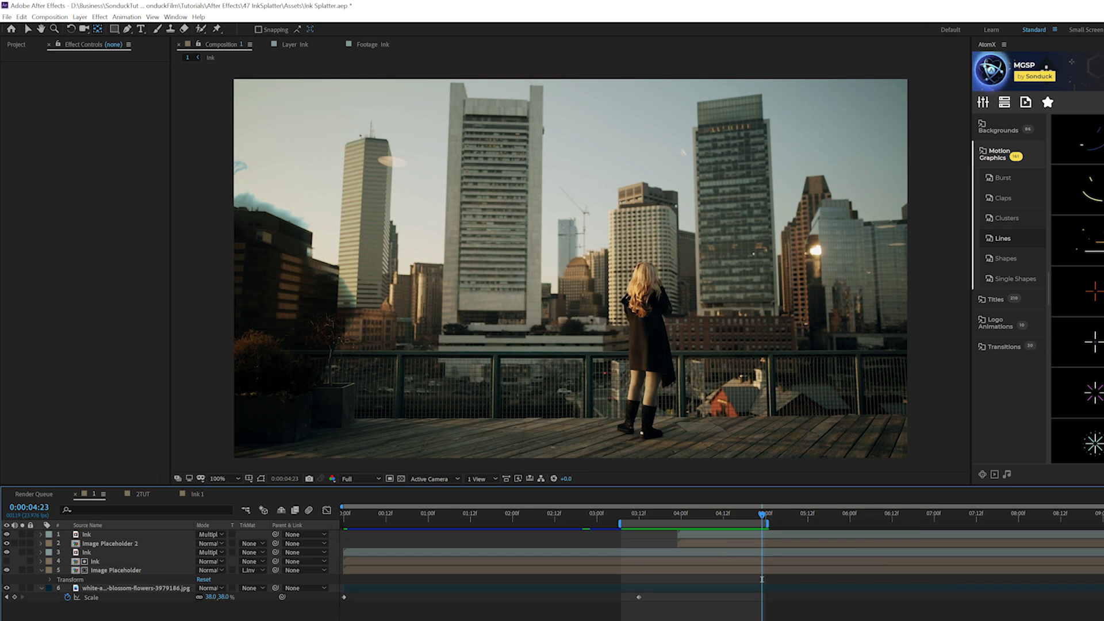
pyautogui.hotkey('ctrl', '/')
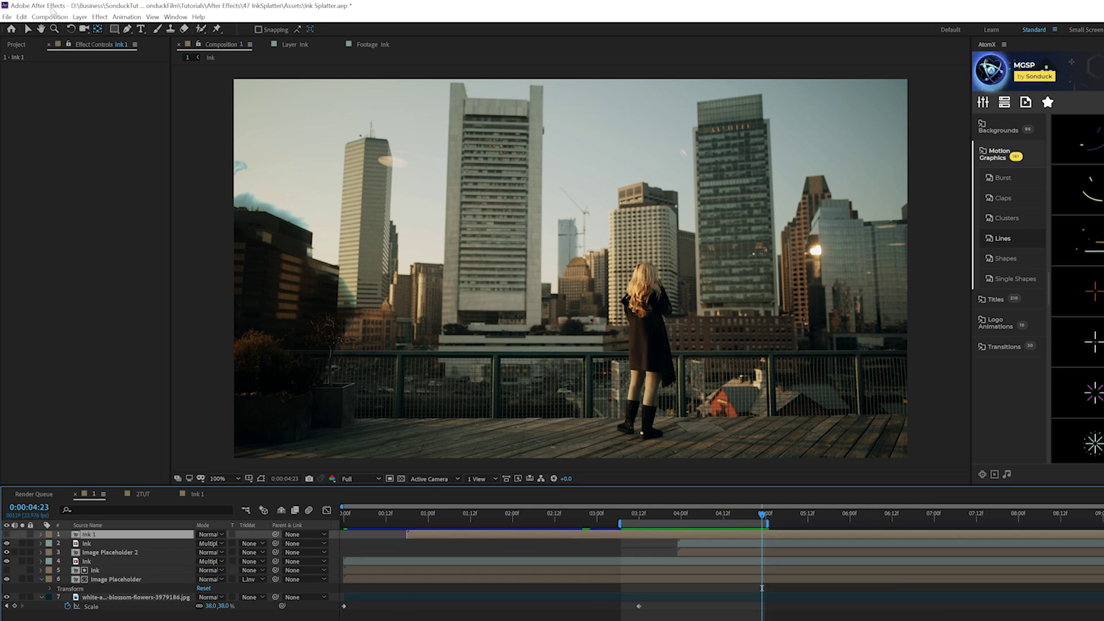
# - Flip the pasted ink layer horizontally and apply a Layer > Time timing change
pyautogui.click(80, 17)
pyautogui.moveTo(155, 133)
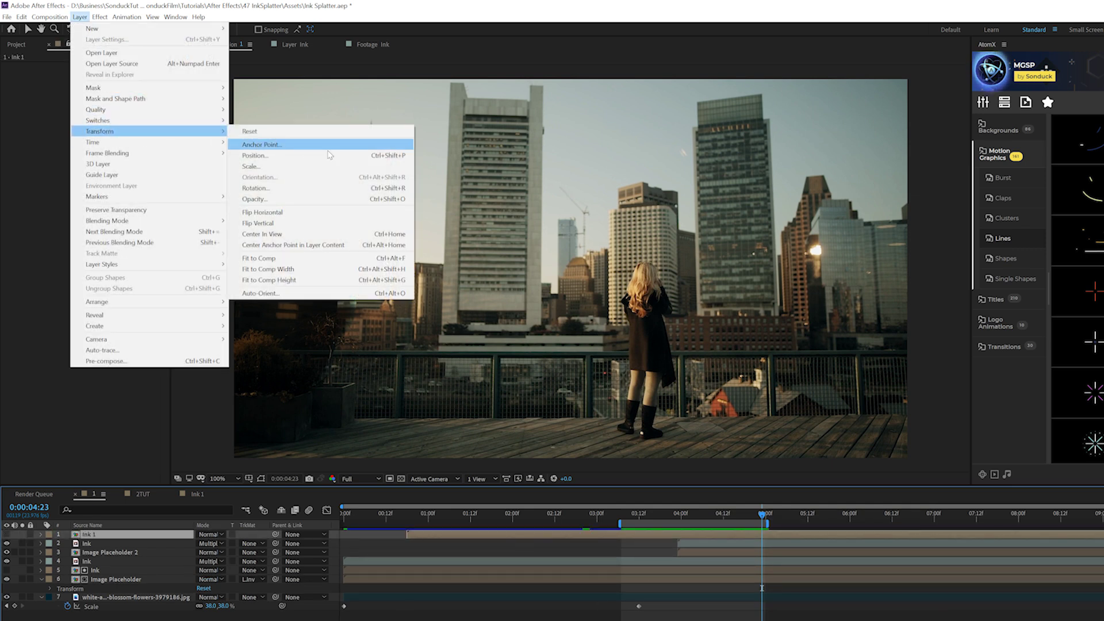
pyautogui.click(80, 17)
pyautogui.click(79, 17)
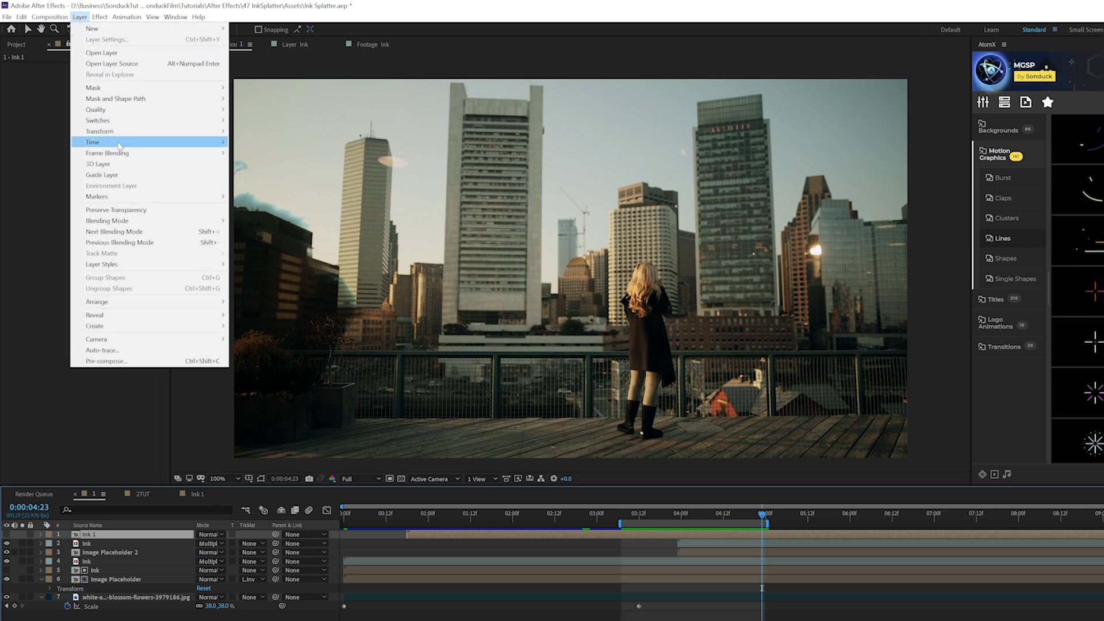
pyautogui.moveTo(119, 144)
pyautogui.click(259, 223)
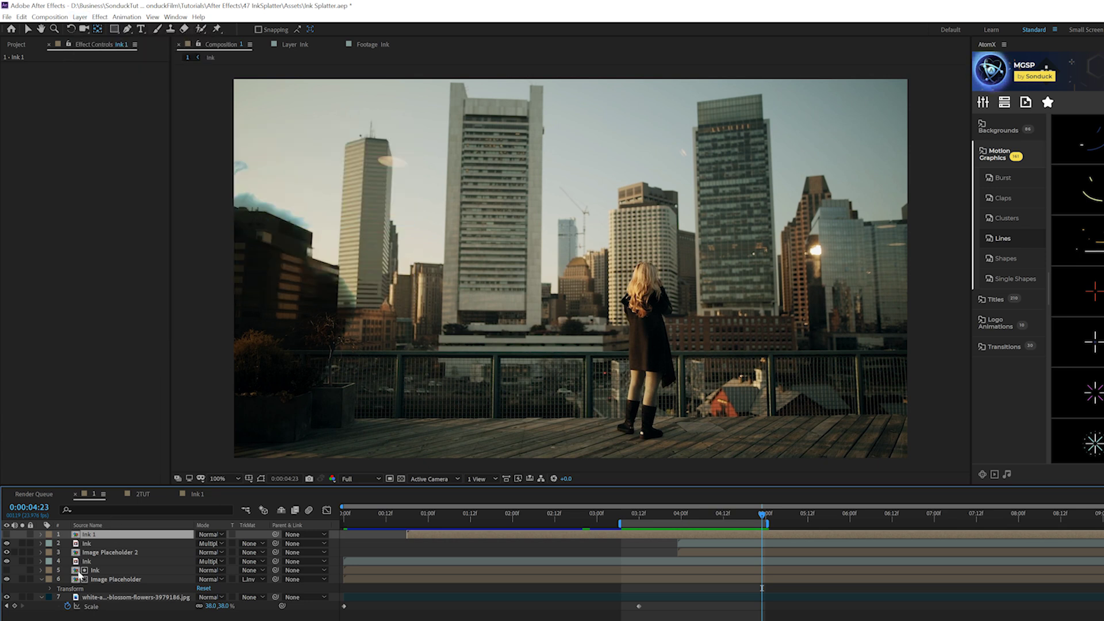
# - Place Ink 1 above Image Placeholder 2 as its Luma Inverted matte and play the transition
pyautogui.moveTo(92, 541)
pyautogui.mouseDown()
pyautogui.moveTo(95, 551)
pyautogui.moveTo(149, 549)
pyautogui.mouseUp()
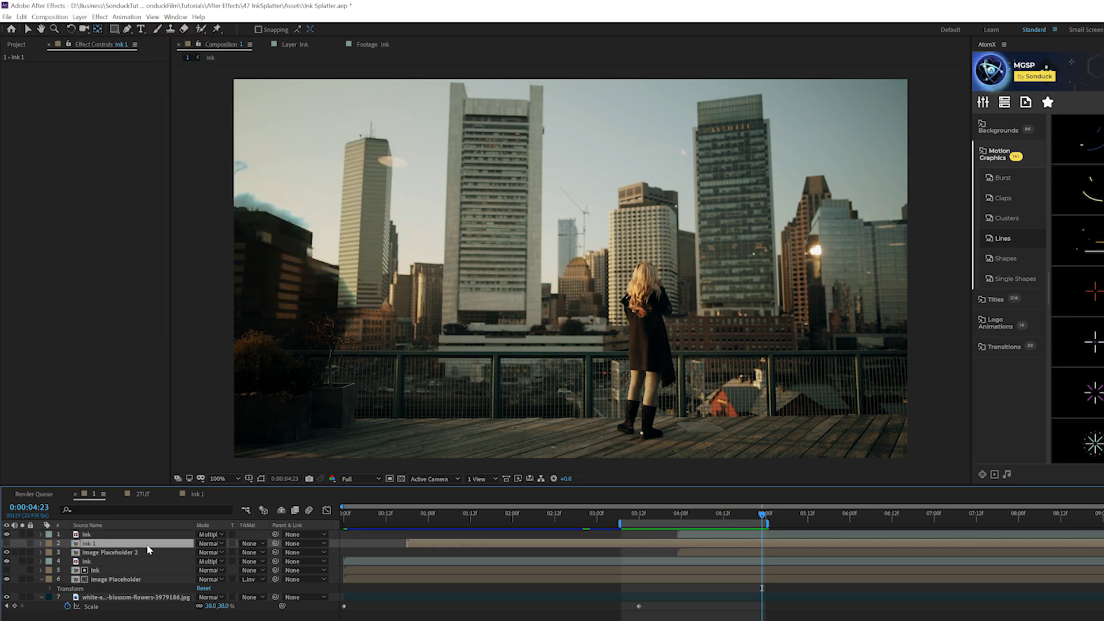
pyautogui.click(256, 554)
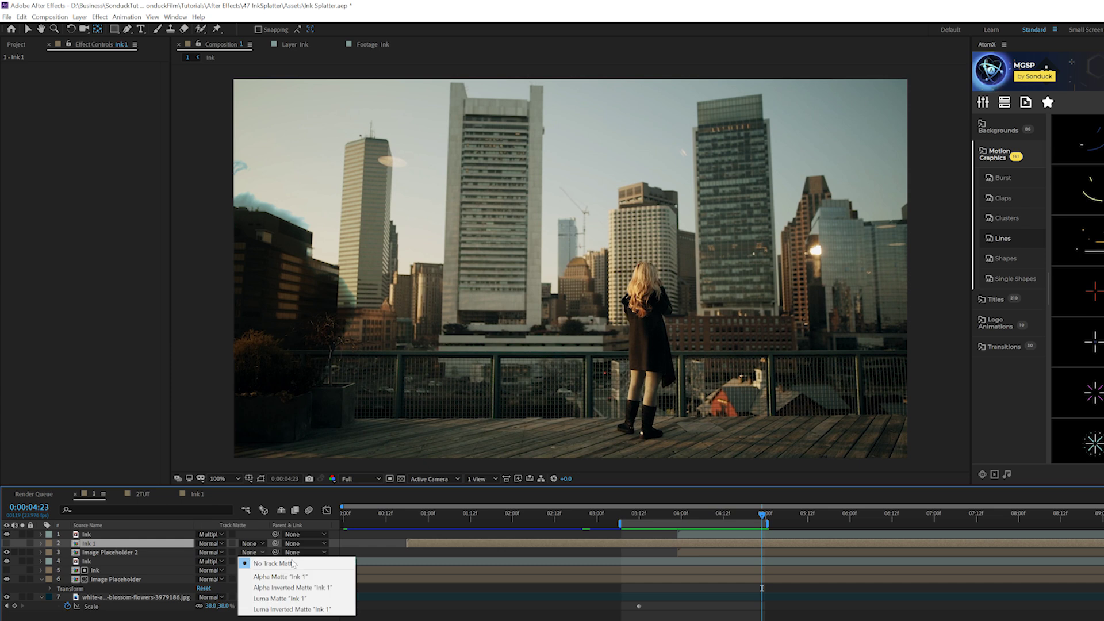
pyautogui.click(276, 610)
pyautogui.press('space')
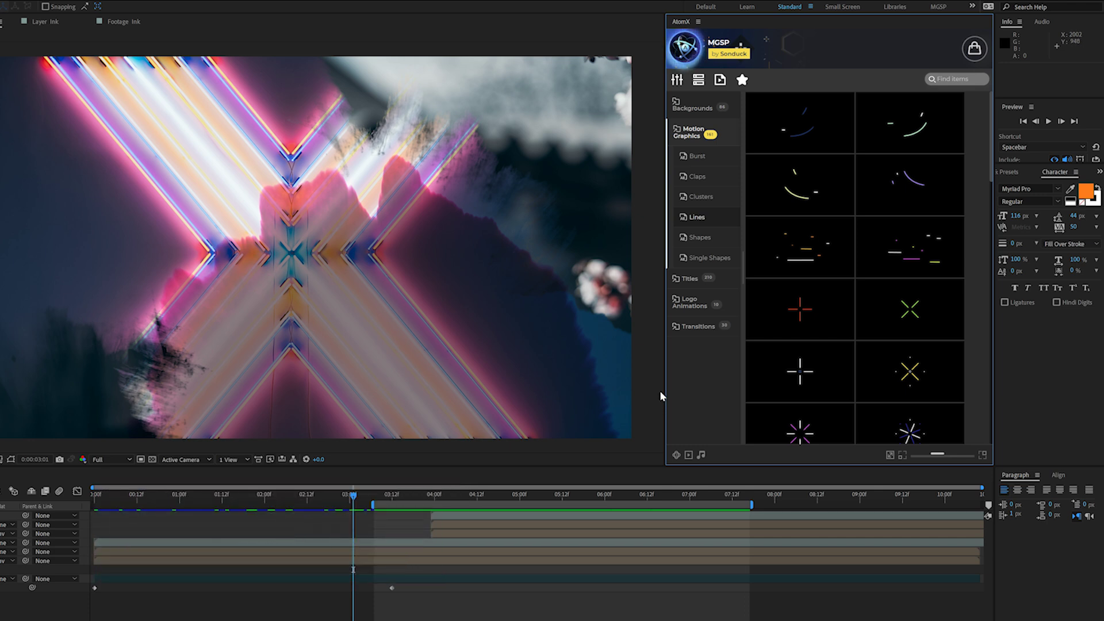
# - Collapse Motion Graphics, browse Titles > Accent Titles, and add Accent Title 56 to comp 1
pyautogui.moveTo(758, 374)
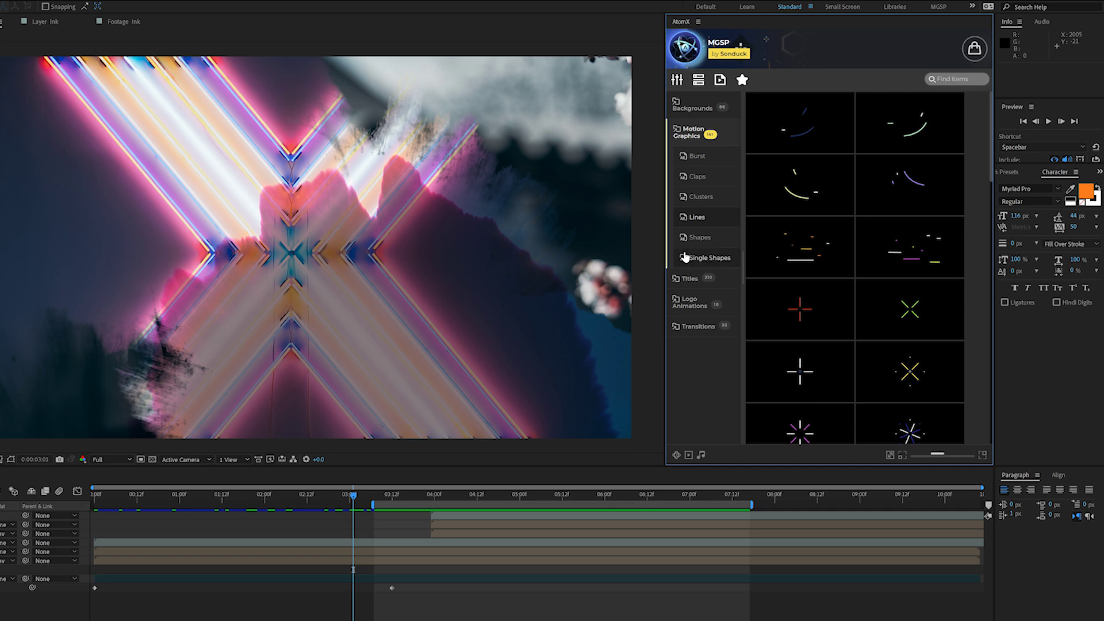
pyautogui.click(694, 136)
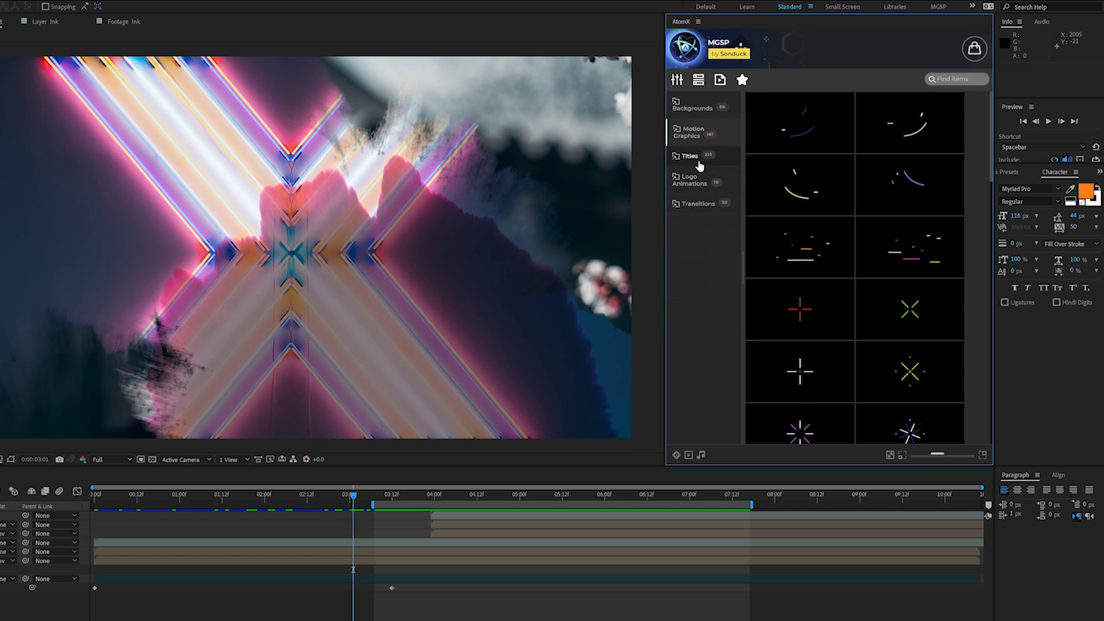
pyautogui.click(699, 163)
pyautogui.moveTo(802, 297)
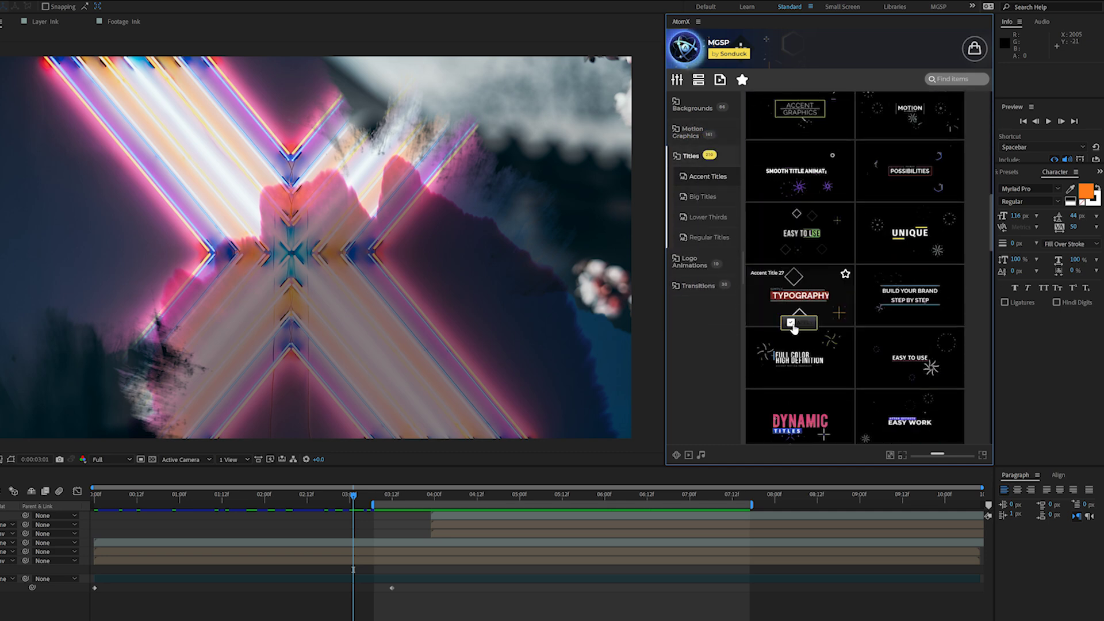
pyautogui.scroll(-5, 792, 327)
pyautogui.moveTo(789, 277)
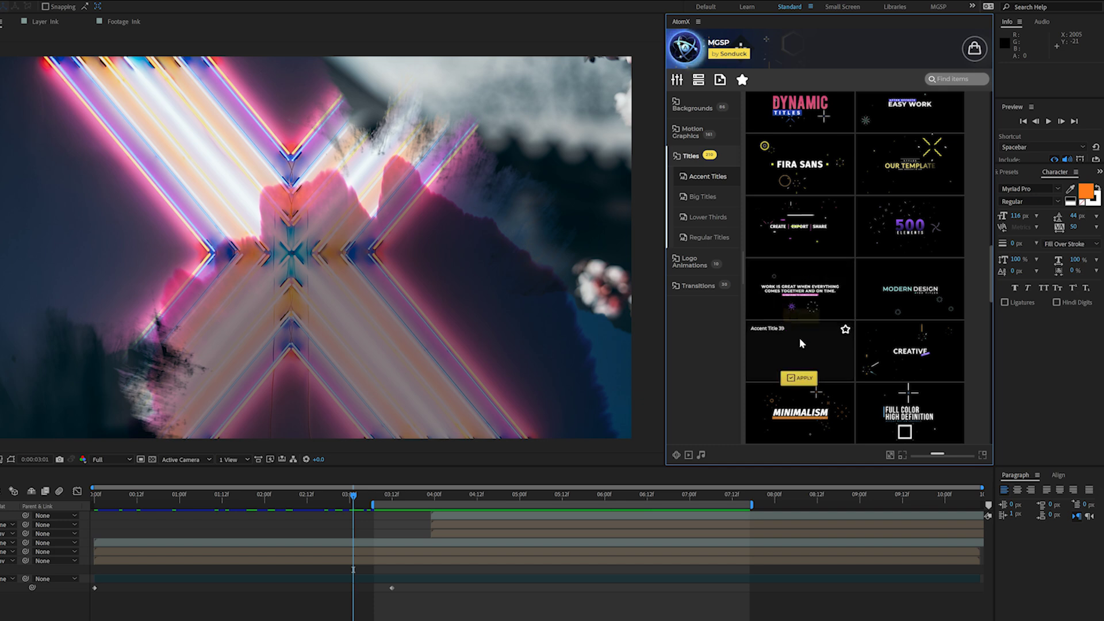
pyautogui.scroll(-3, 800, 337)
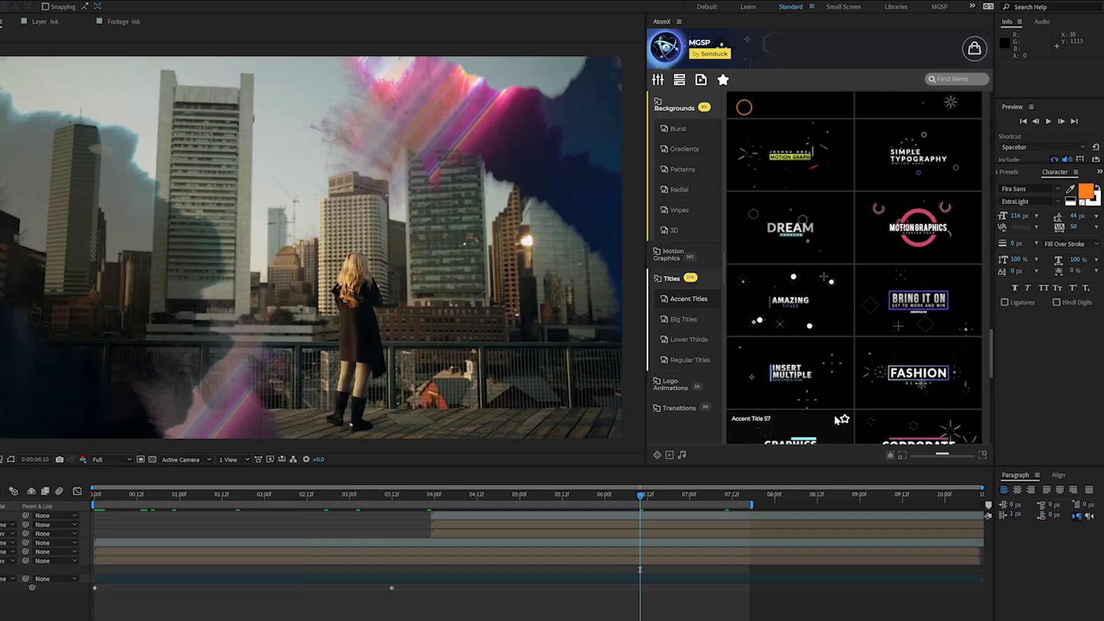
pyautogui.scroll(-3, 896, 226)
pyautogui.moveTo(895, 225)
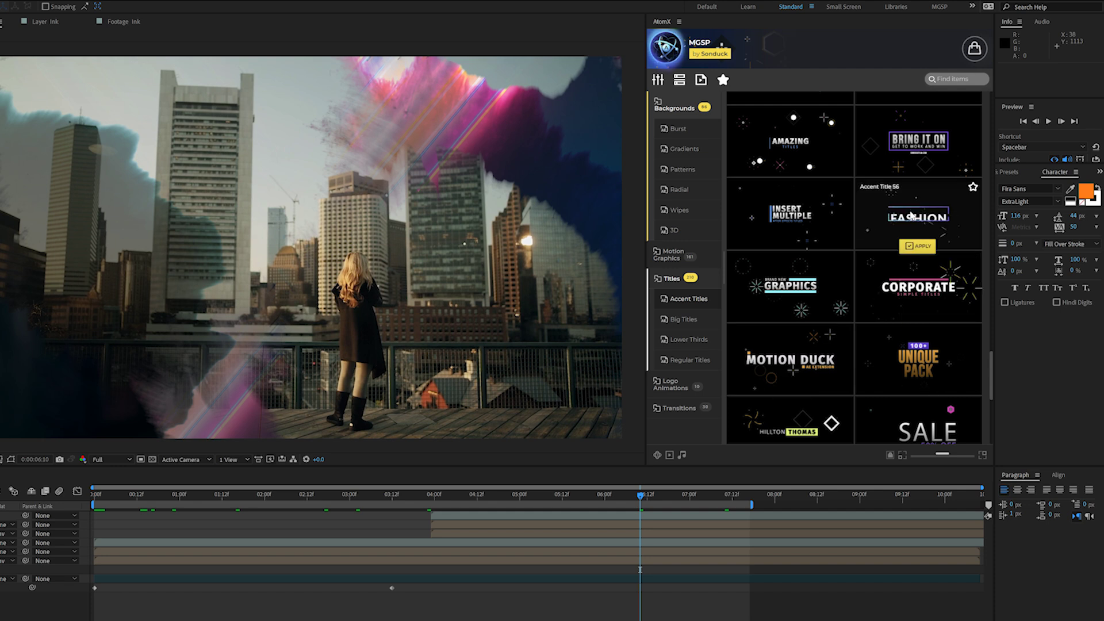
pyautogui.click(918, 246)
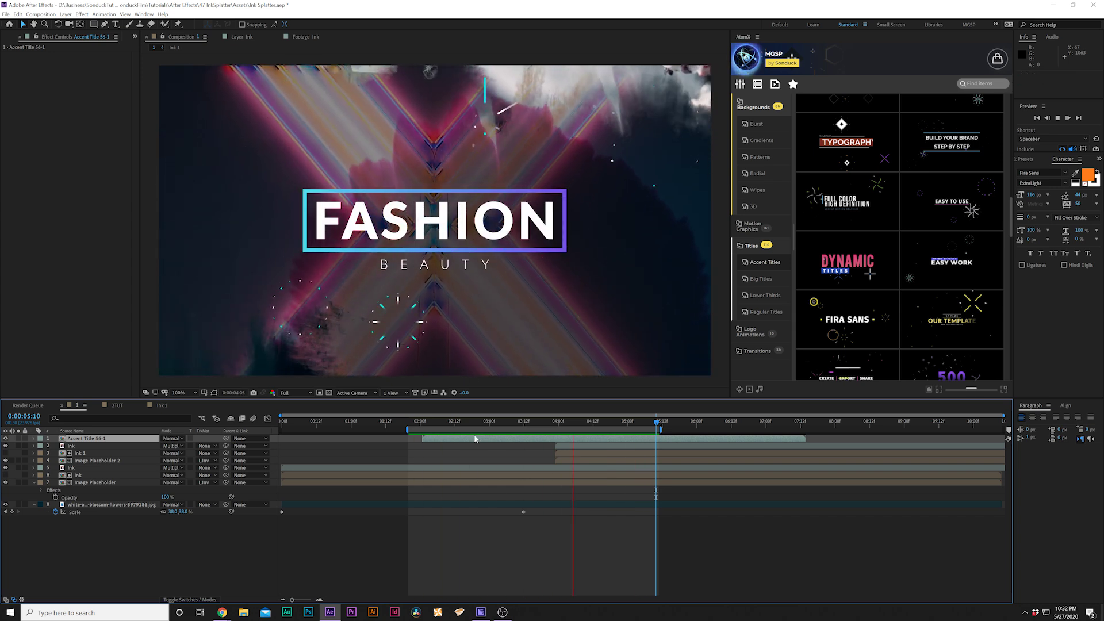
# - Open Accent Title 56's precomps into Title 72 and make Line Burst 13's Color 1 lime green
pyautogui.doubleClick(98, 439)
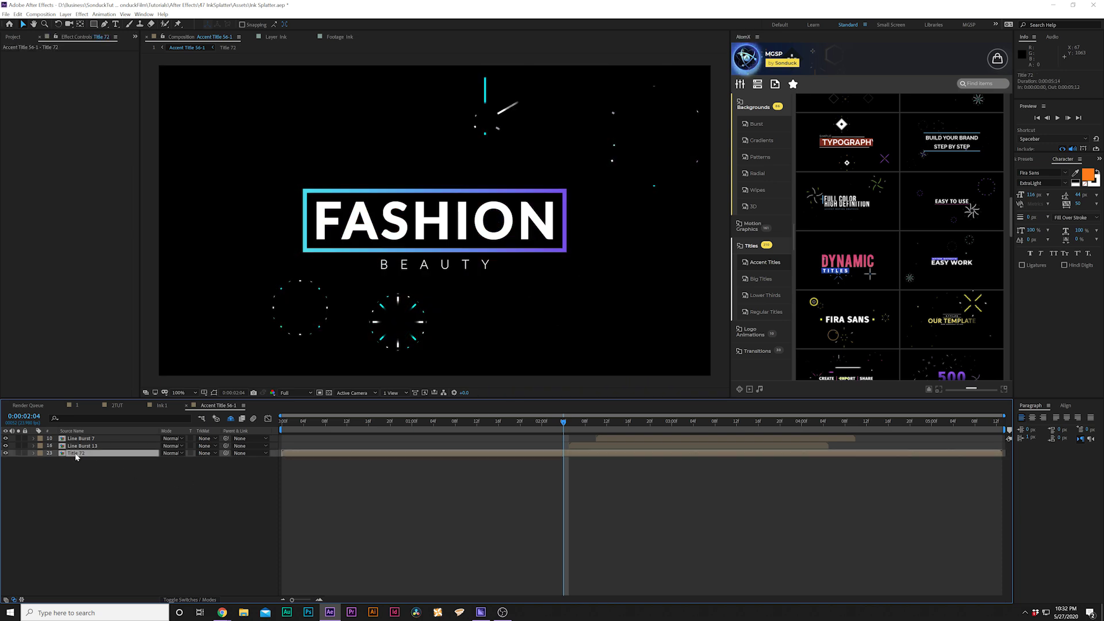
pyautogui.doubleClick(74, 453)
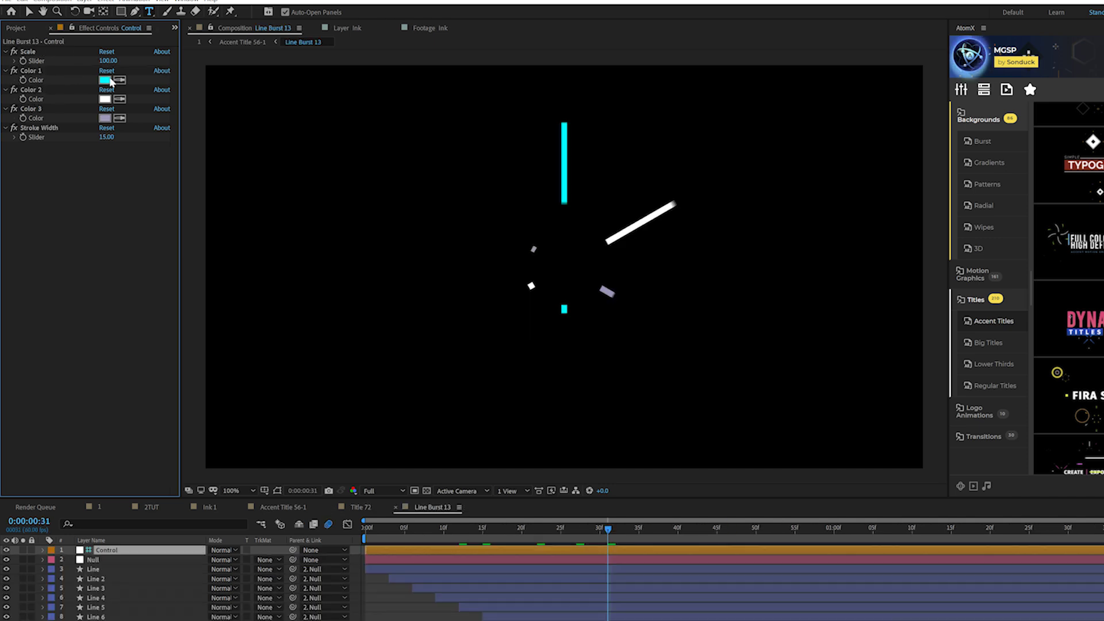
pyautogui.click(104, 80)
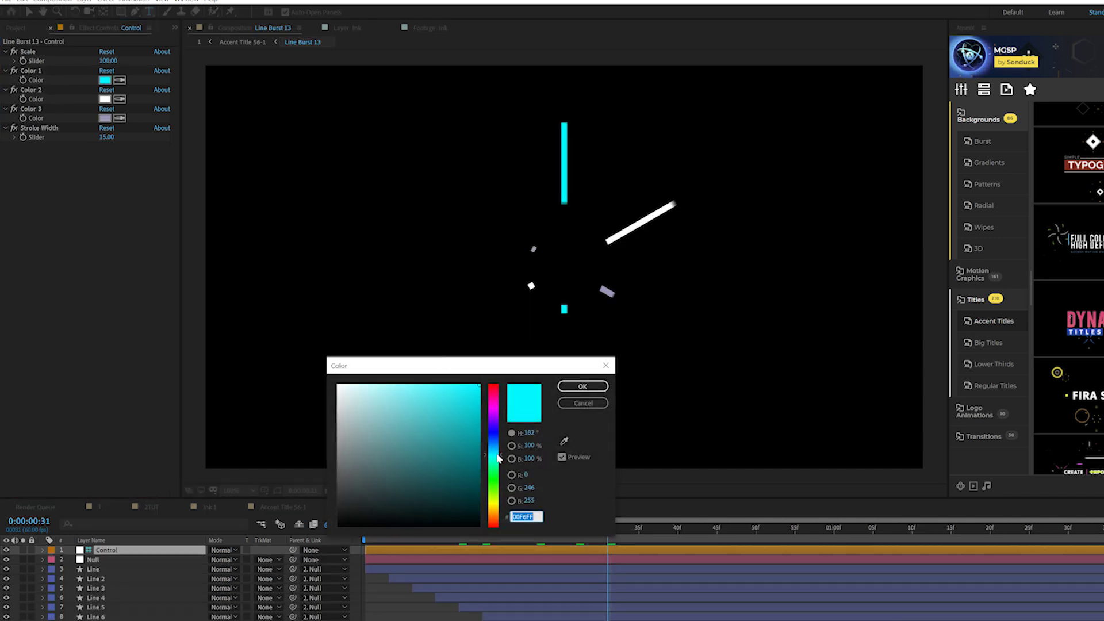
pyautogui.click(491, 497)
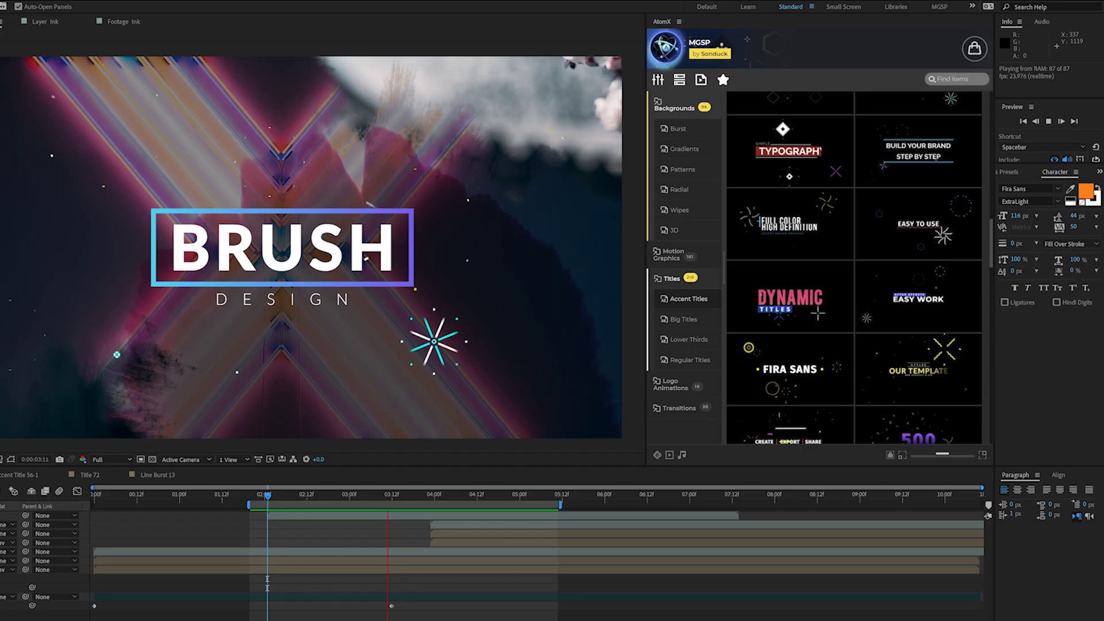